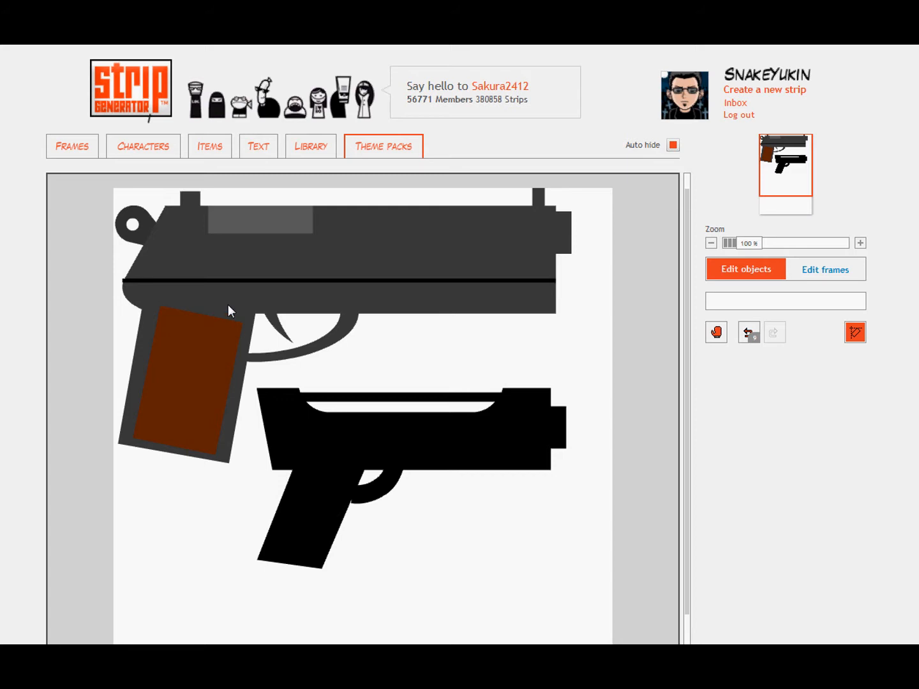
Delete the black pistol from the canvas, keeping the large grey pistol with the brown grip.
click(228, 304)
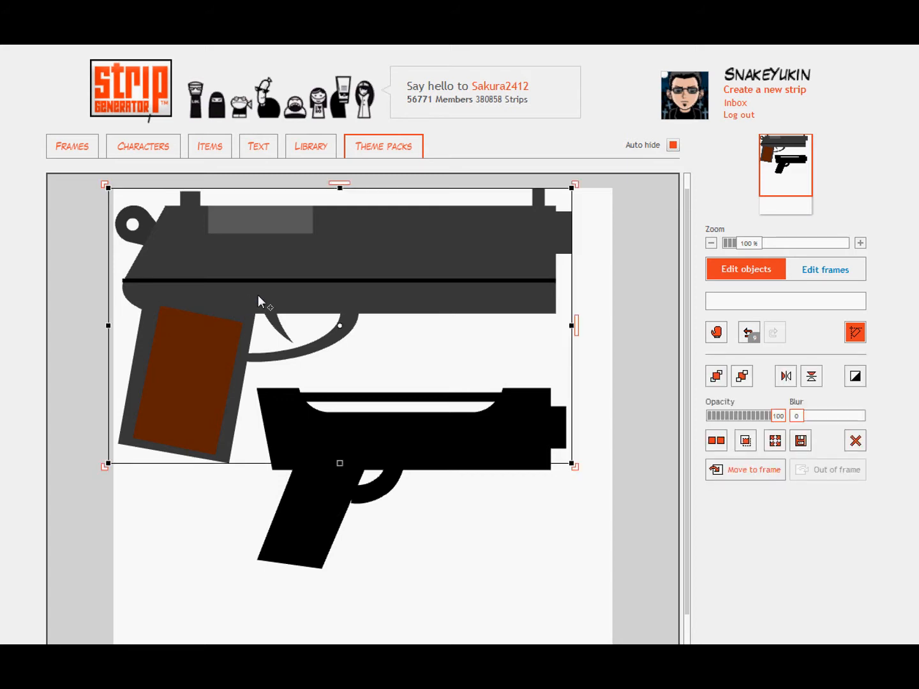
click(206, 576)
drag(325, 432, 255, 322)
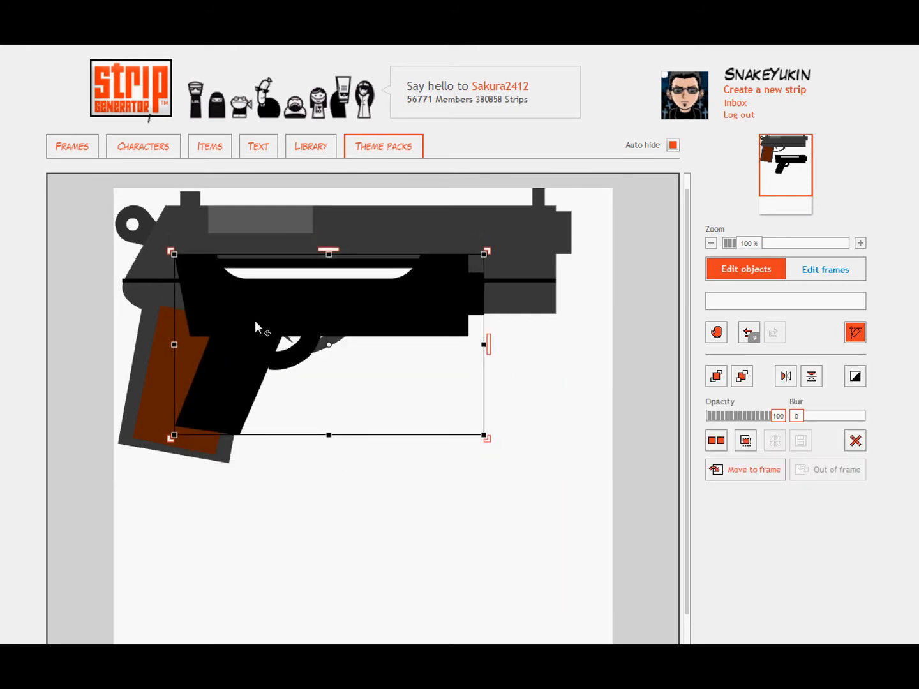
key(ctrl+z)
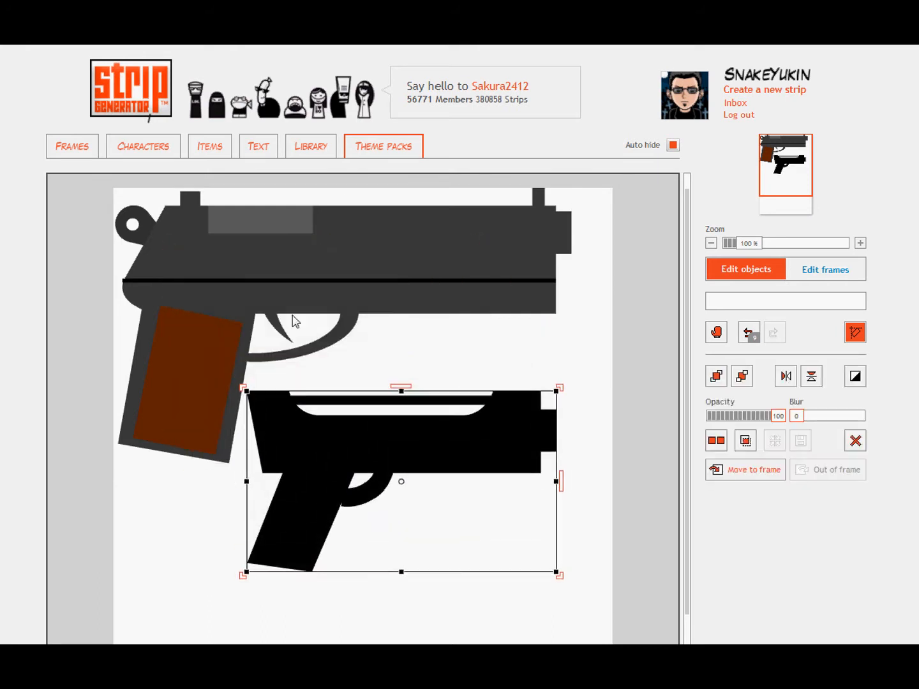
key(Delete)
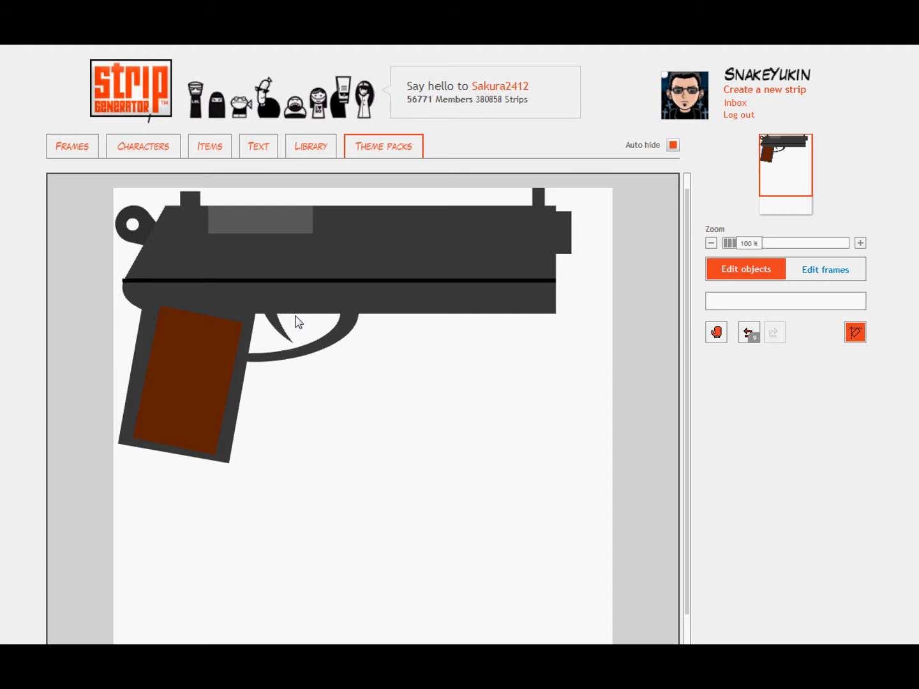
Place the saved pair of brown-gripped pistols from the library on the canvas and delete it again.
click(305, 153)
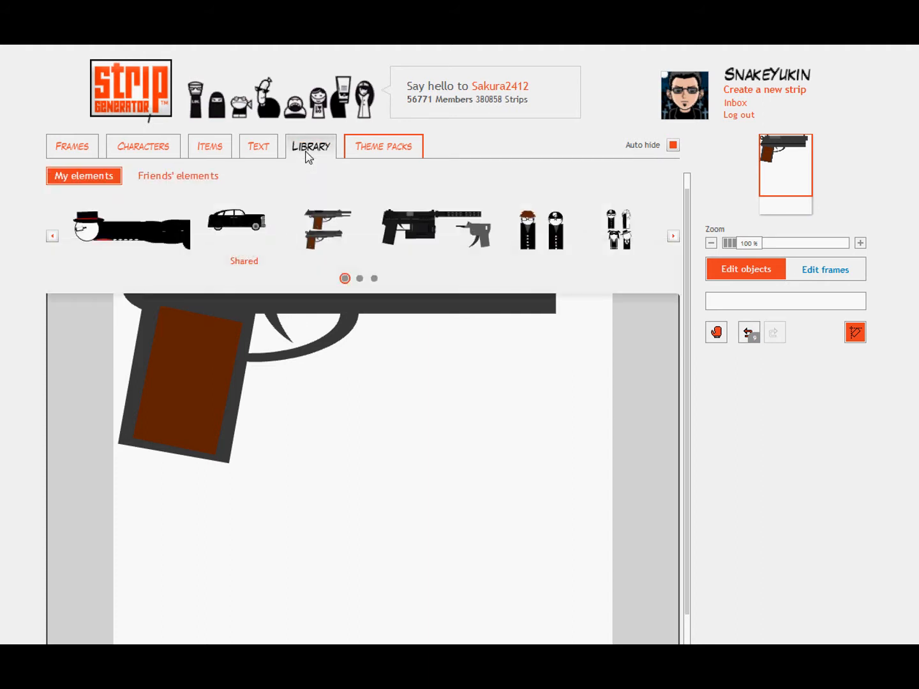
mouse_move(322, 238)
drag(326, 223, 428, 511)
click(447, 351)
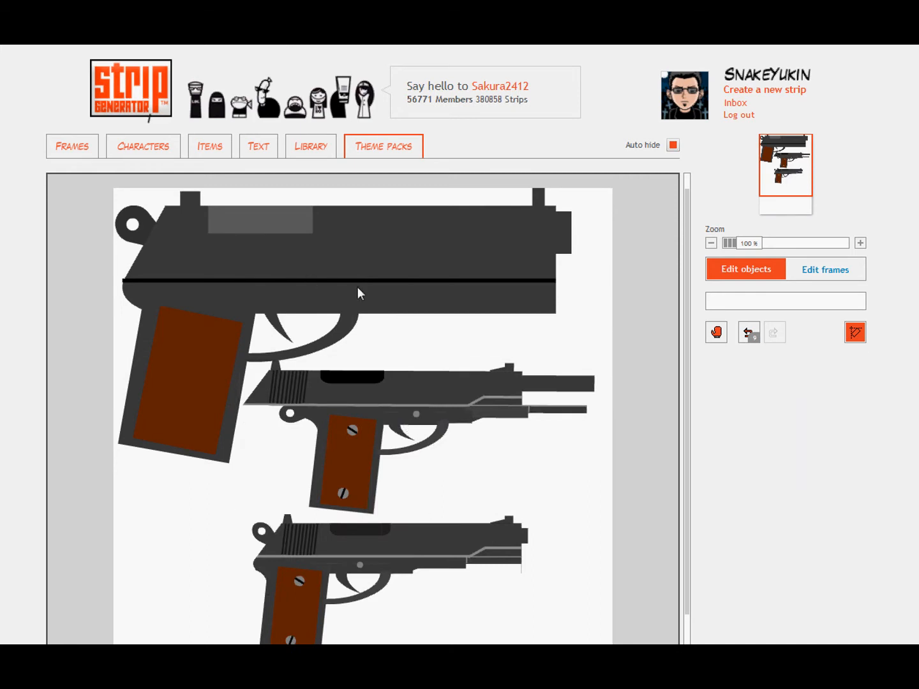
click(365, 416)
key(Delete)
Shrink the remaining pistol to a small reference image and fit it into the canvas's upper-left corner.
click(278, 278)
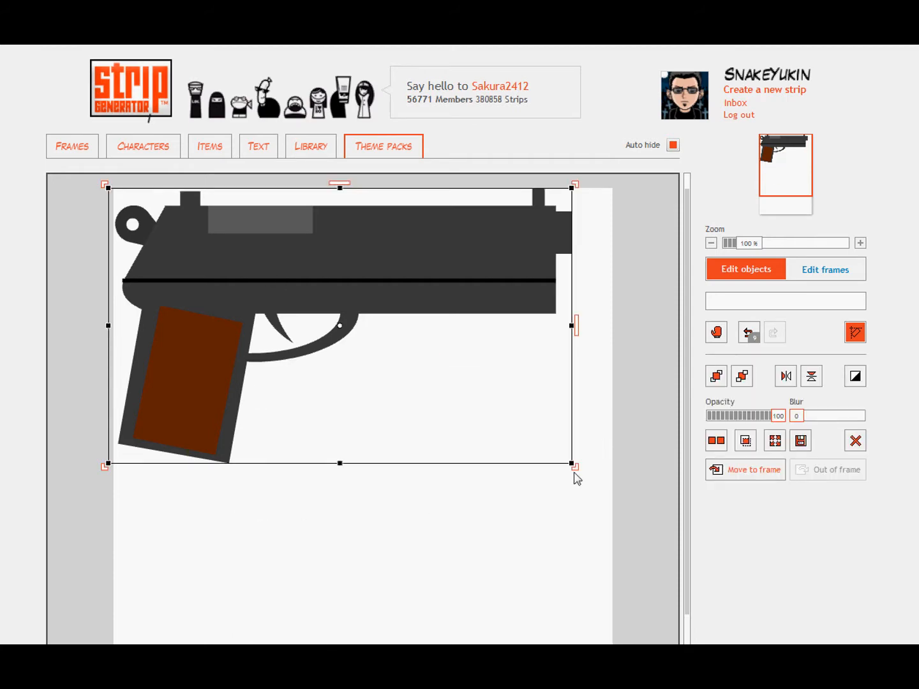
drag(571, 464, 214, 261)
click(247, 261)
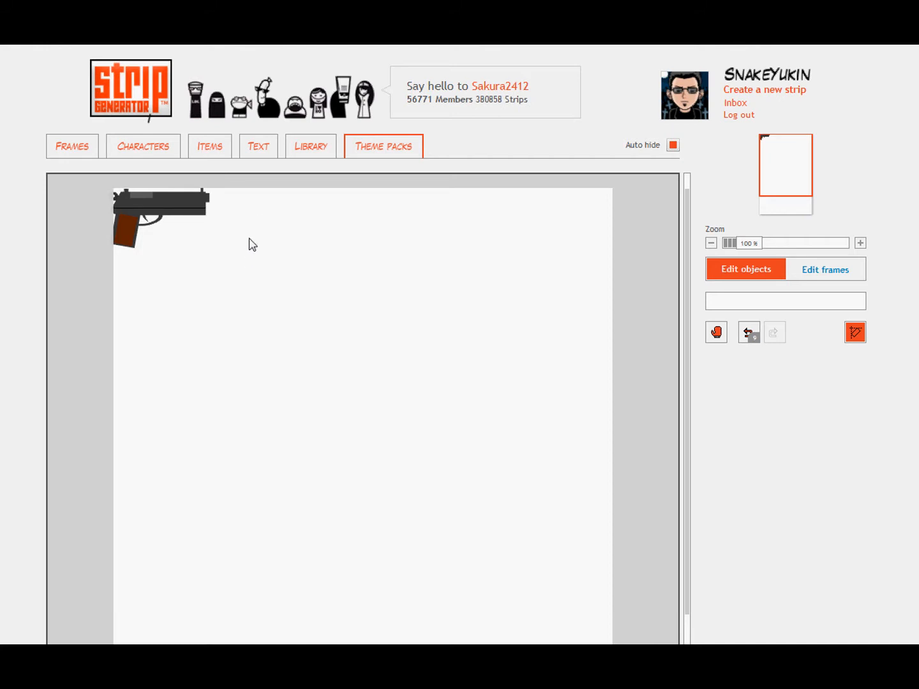
click(139, 217)
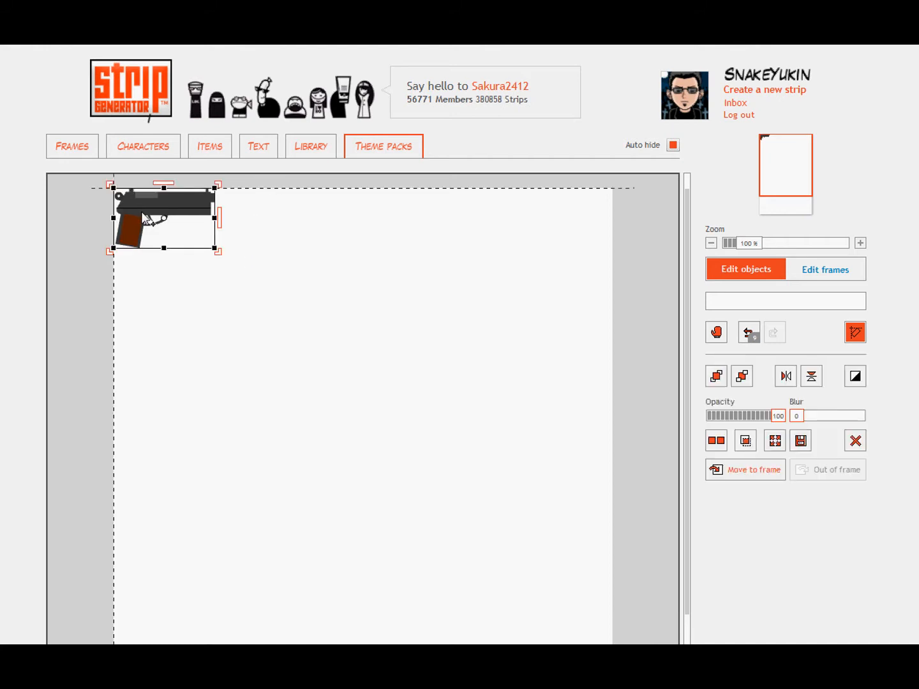
click(279, 244)
Add a black square shape to the canvas and stretch it into a wide horizontal rectangle below and beside the reference pistol.
click(225, 145)
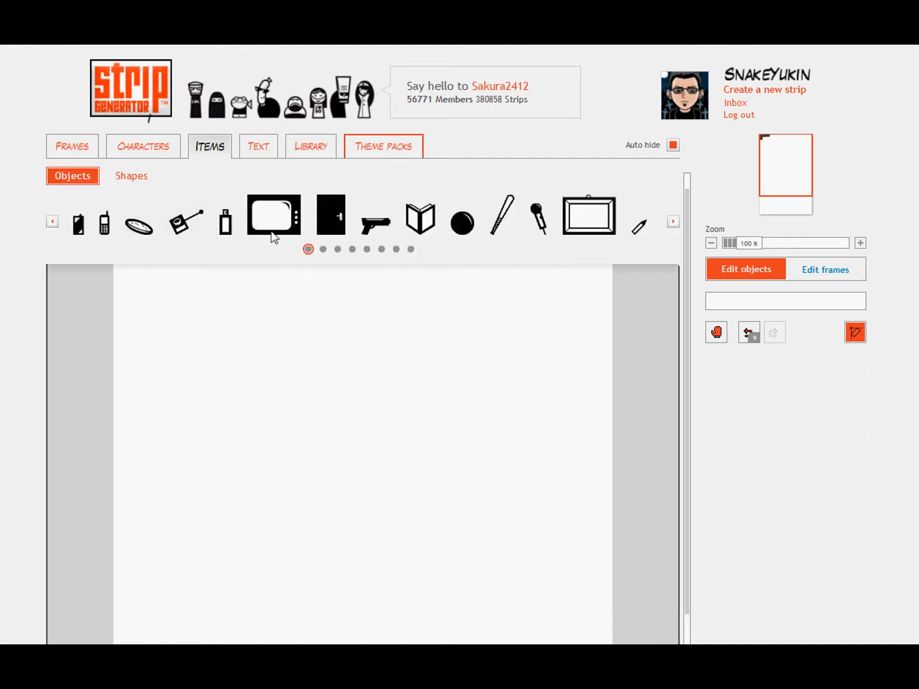
click(141, 181)
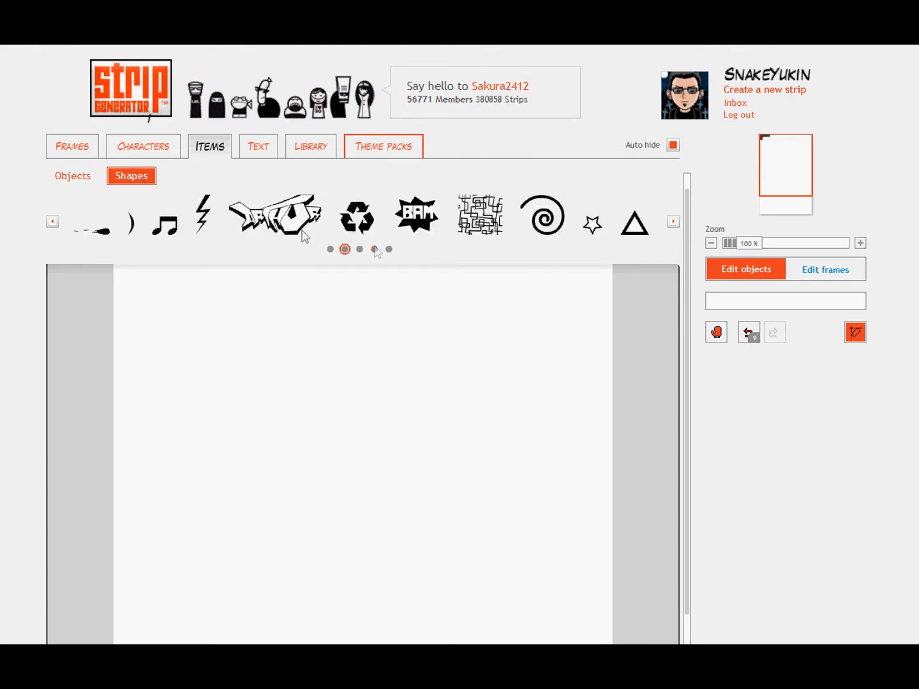
click(374, 250)
click(330, 249)
drag(451, 223, 523, 416)
drag(457, 391, 451, 377)
click(445, 272)
click(428, 327)
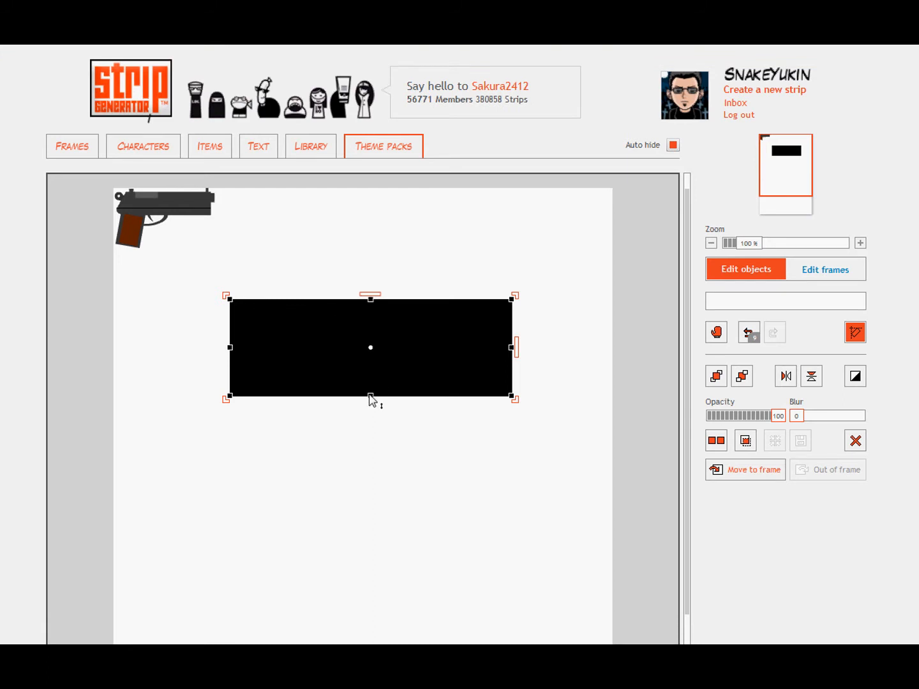
drag(371, 398, 370, 392)
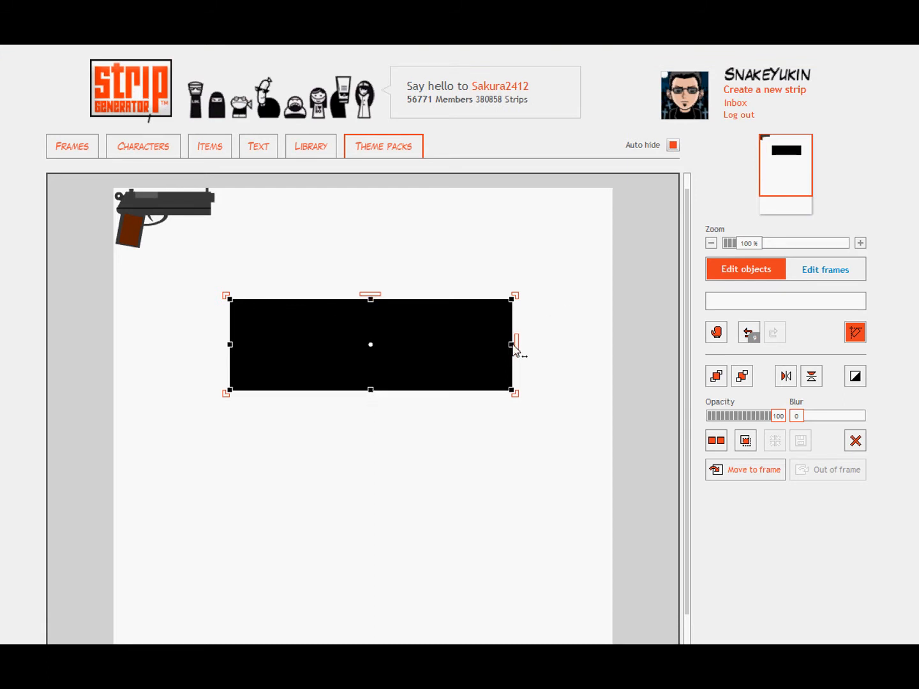
drag(513, 346, 527, 348)
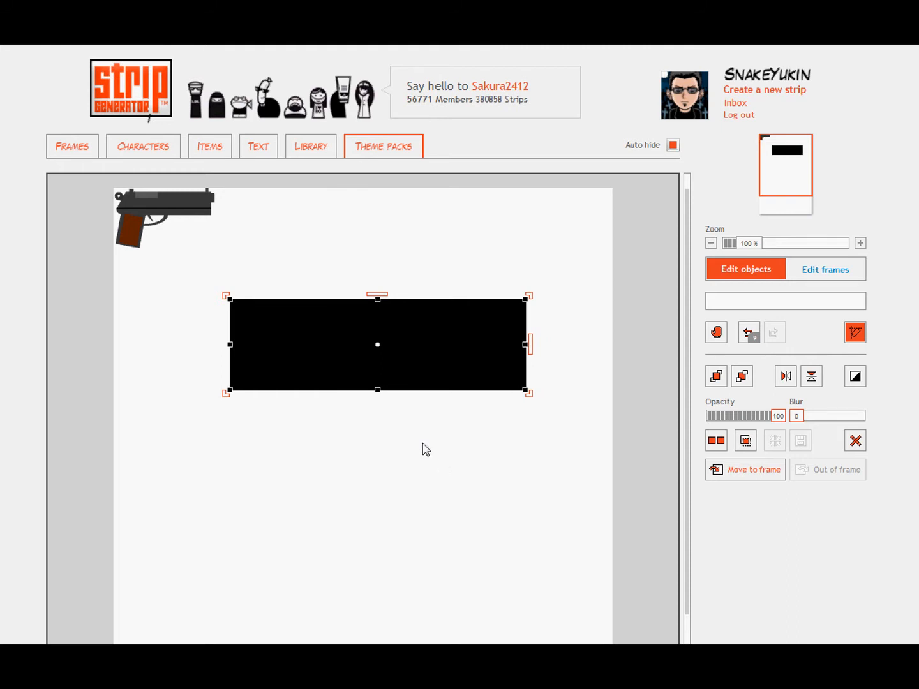
click(422, 450)
Duplicate the black rectangle, invert the copy to white, and align it exactly over the original.
click(400, 389)
click(724, 445)
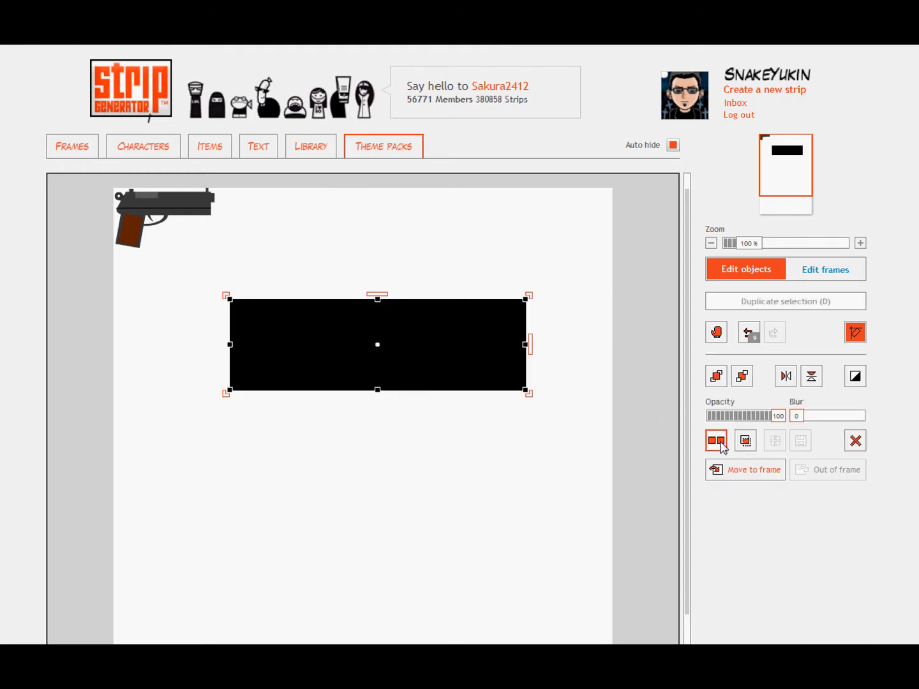
click(856, 376)
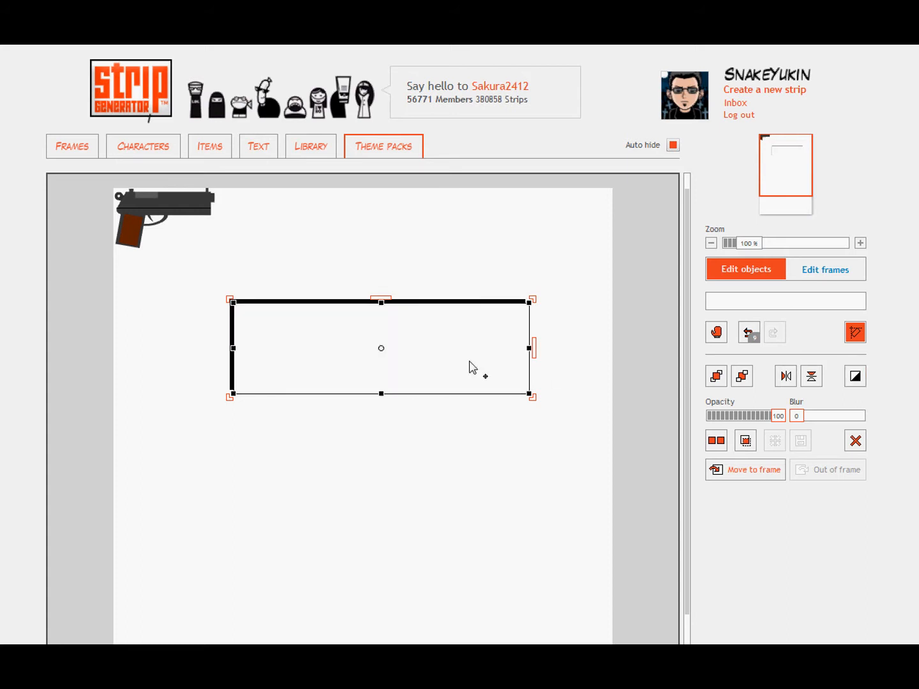
drag(469, 367, 455, 357)
click(573, 393)
click(455, 354)
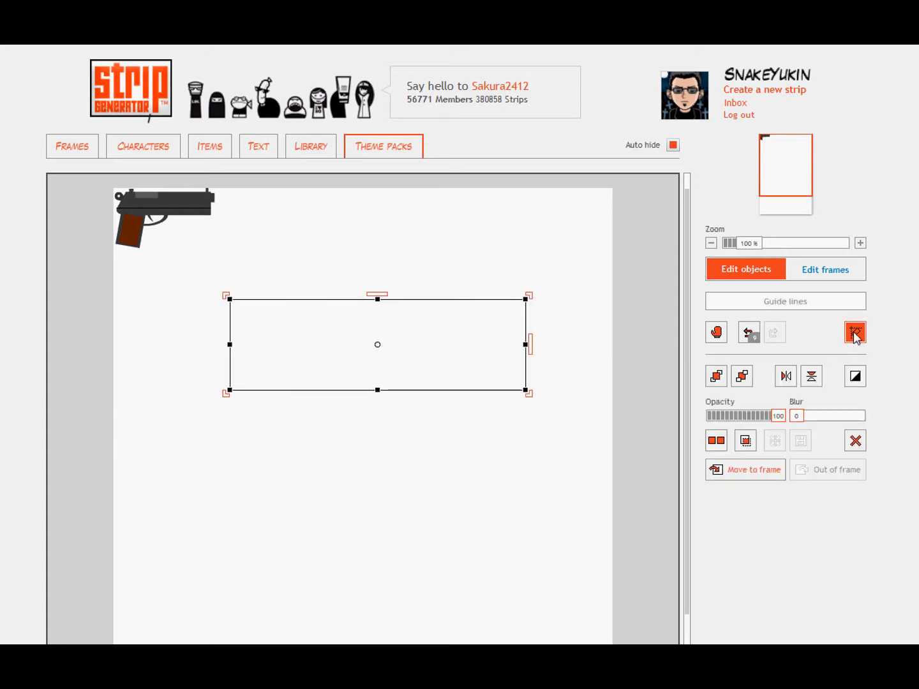
click(478, 427)
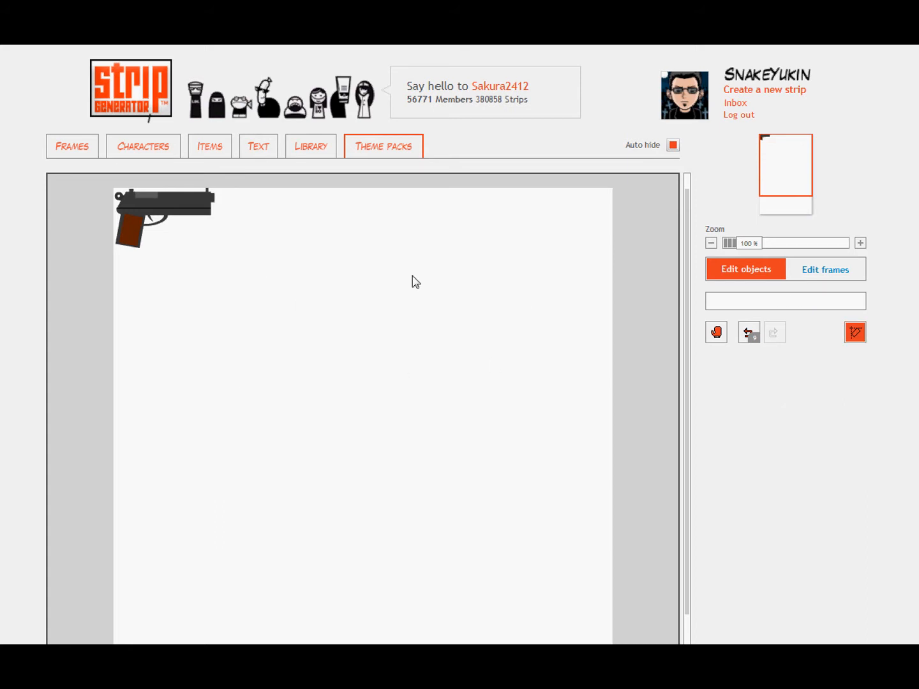
Lower the white rectangle's opacity so that the stacked pair shows as dark grey.
click(389, 338)
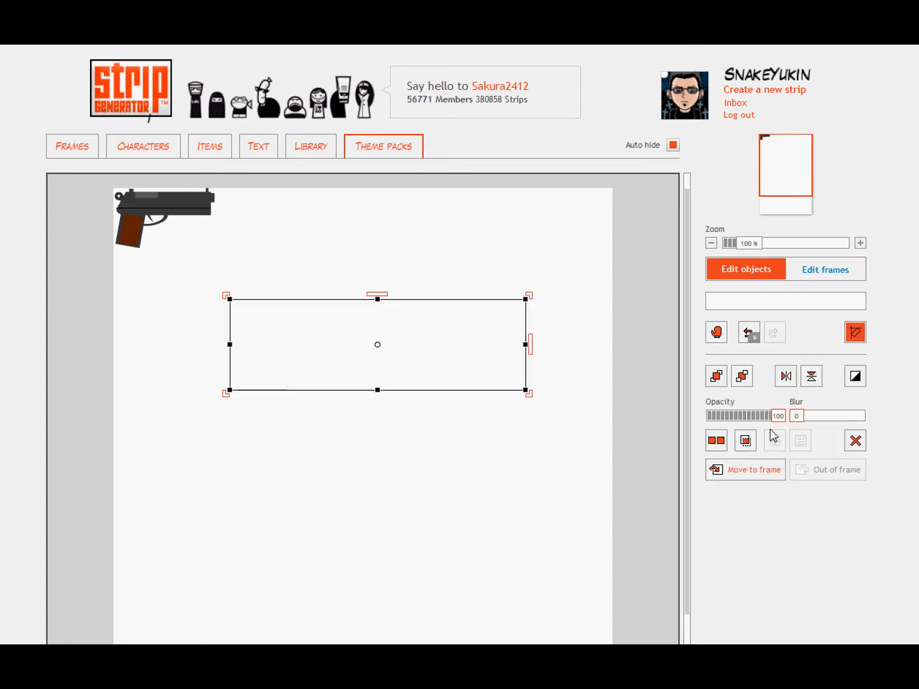
drag(776, 418, 729, 422)
click(519, 466)
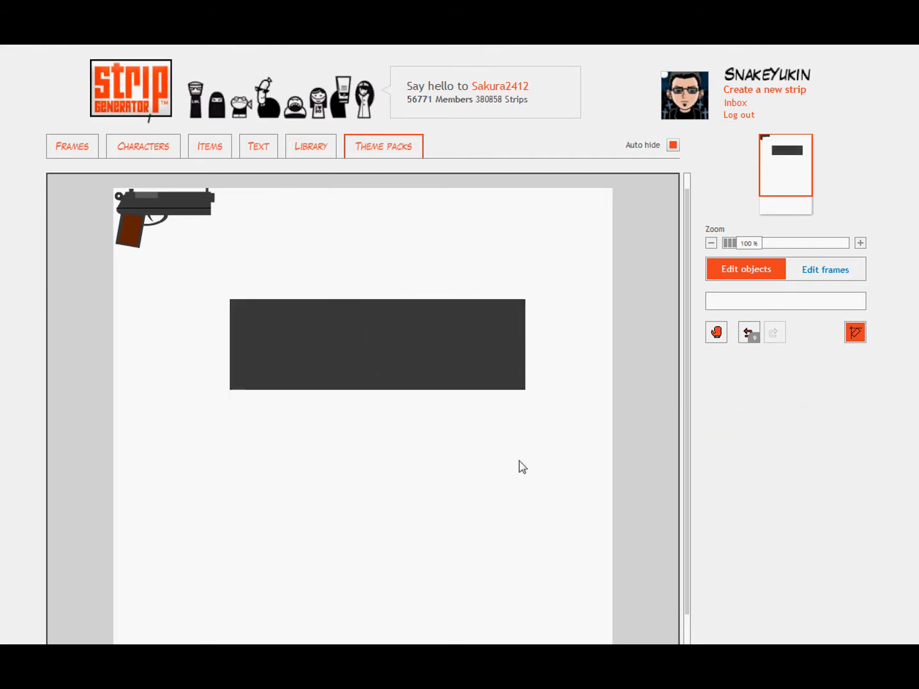
Add a black teardrop shape at the rectangle's left end, match its height to the rectangle, and widen it.
click(210, 146)
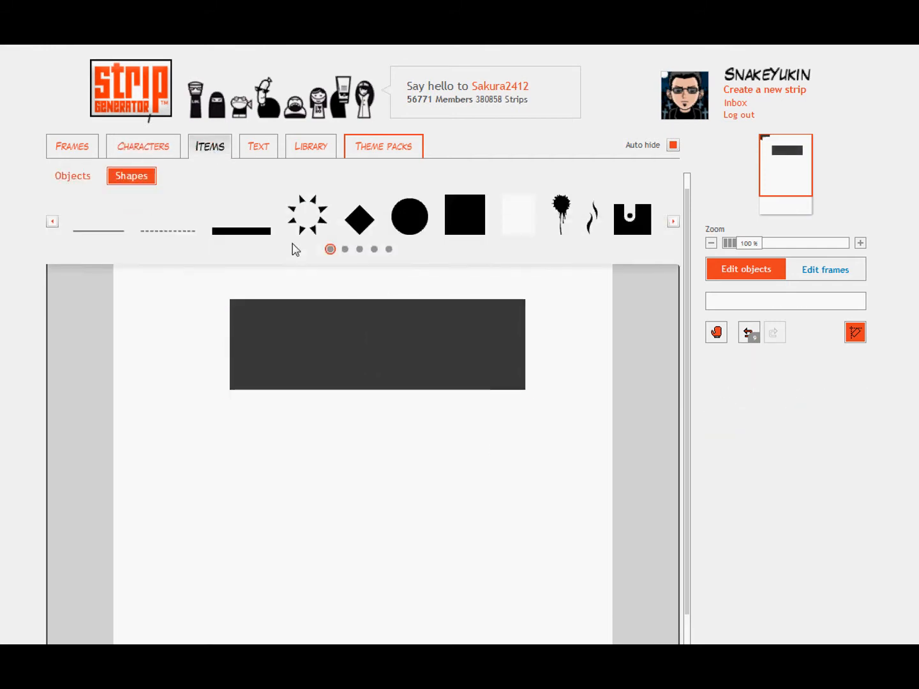
click(358, 250)
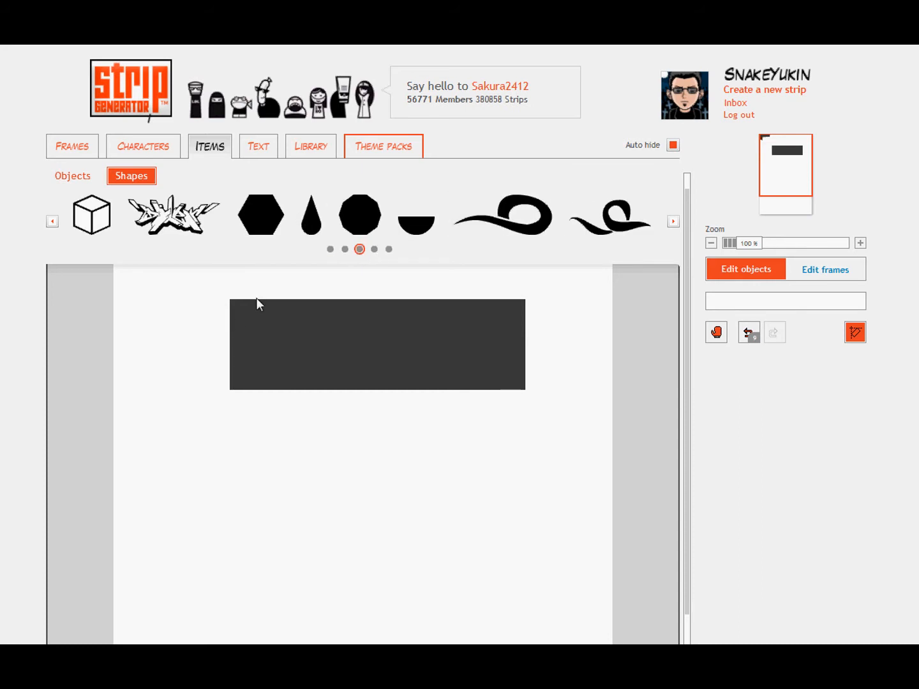
drag(311, 217, 230, 389)
click(300, 232)
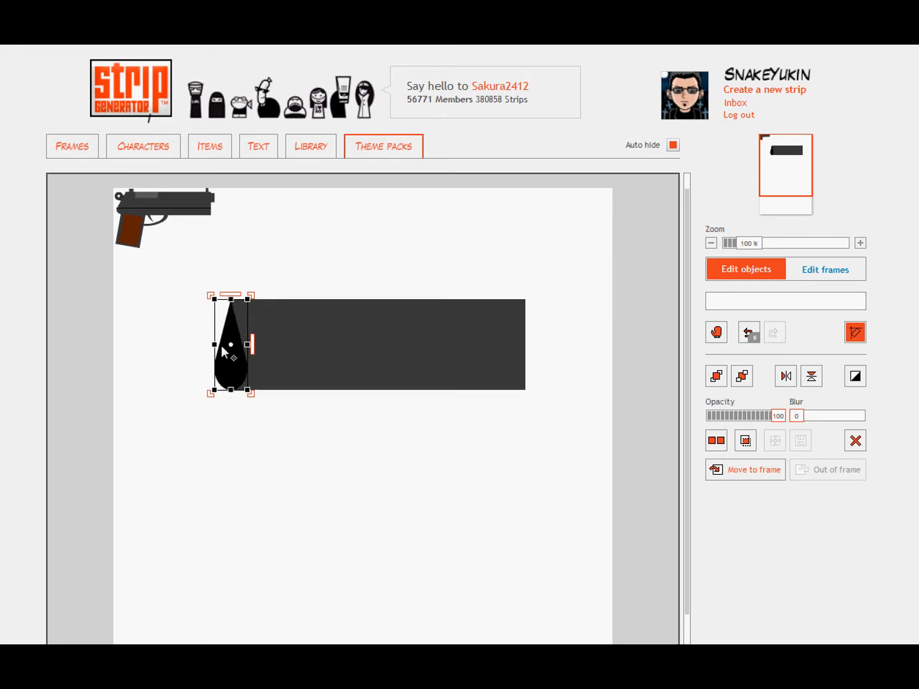
drag(215, 345, 228, 325)
click(264, 235)
click(275, 259)
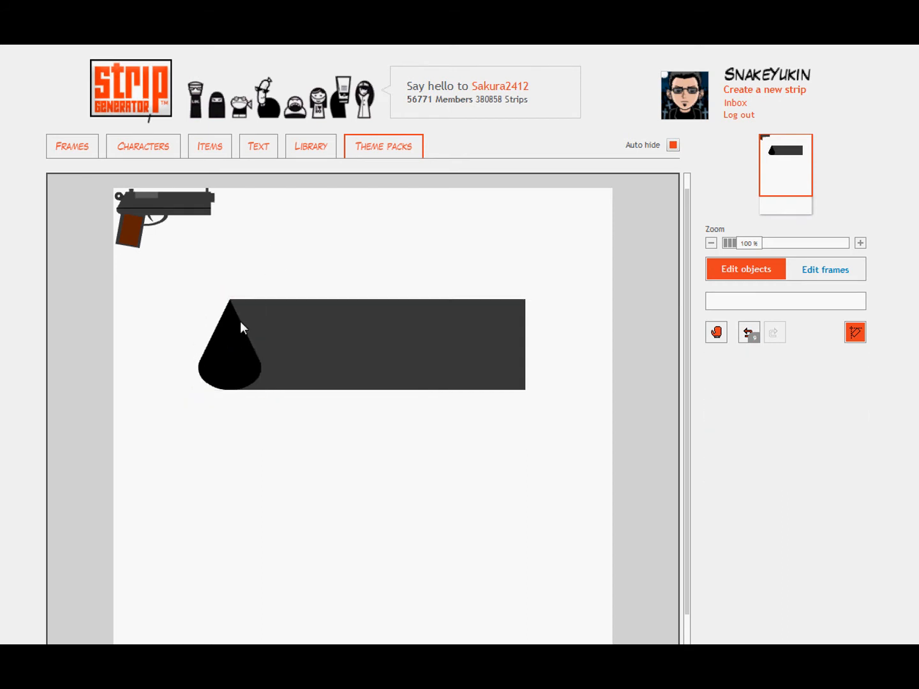
Duplicate the teardrop, invert the copy to white, and align it exactly over the black one.
click(237, 353)
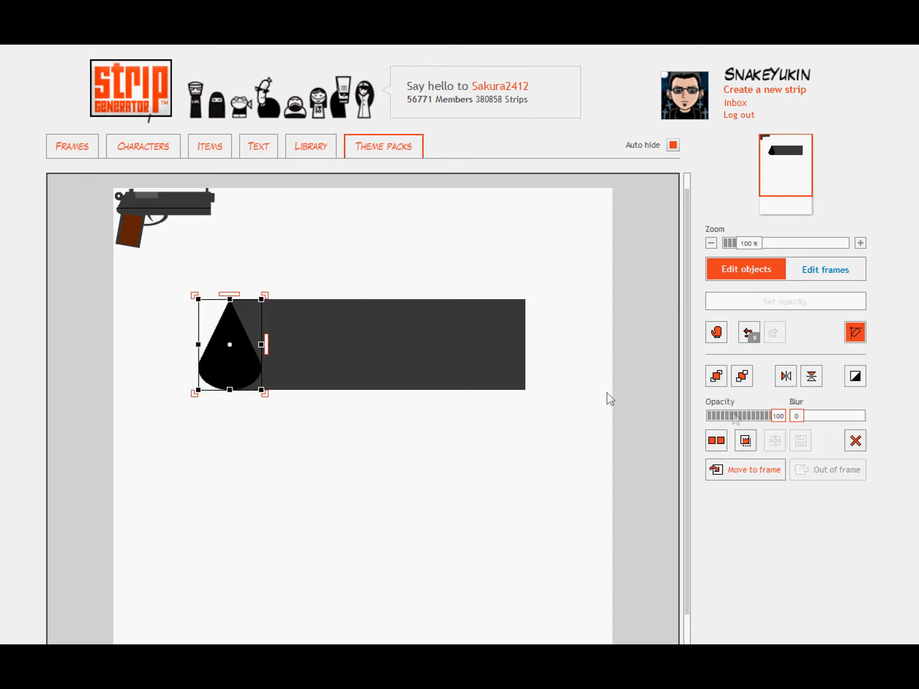
click(856, 377)
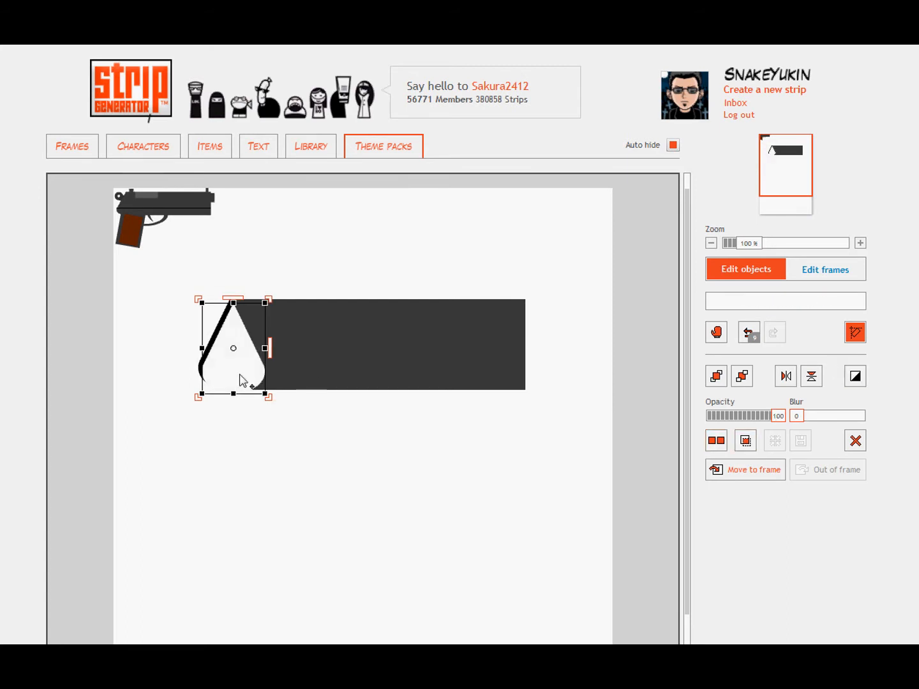
click(204, 332)
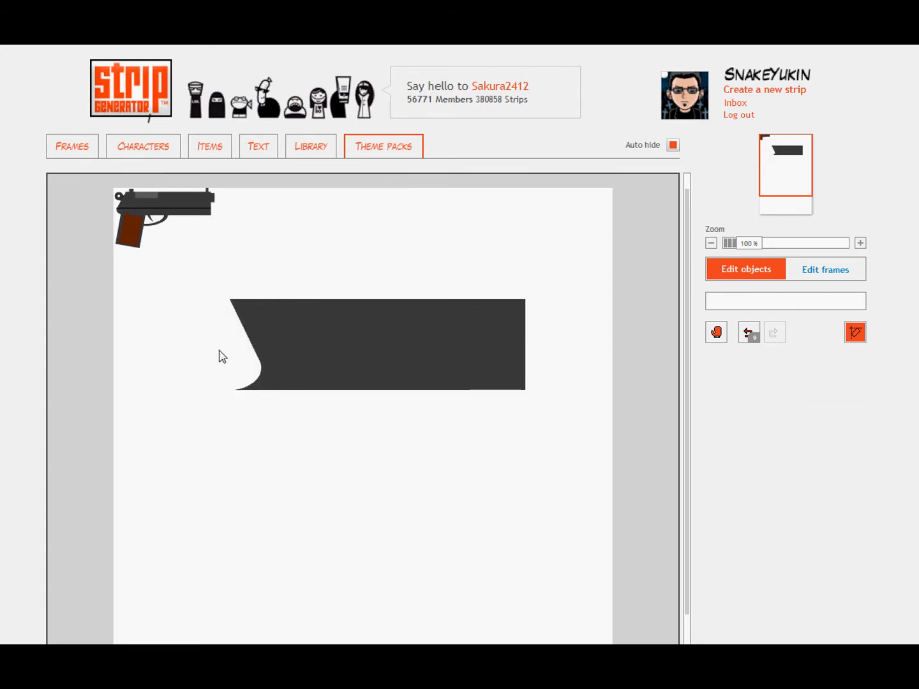
Lower the white teardrop's opacity until the stacked teardrops match the rectangle's dark grey.
click(221, 355)
drag(780, 419, 732, 425)
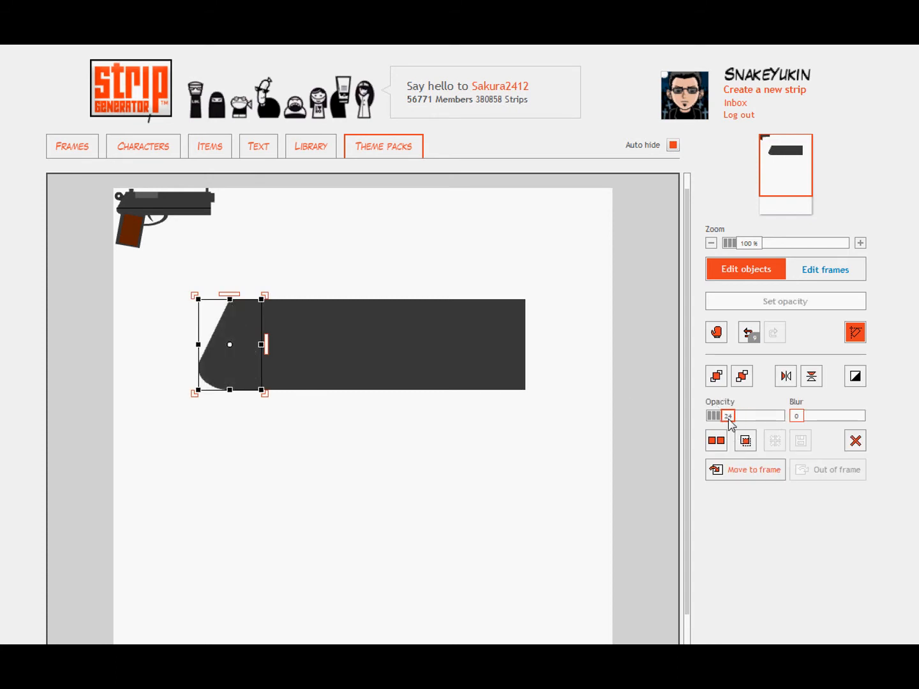
click(281, 457)
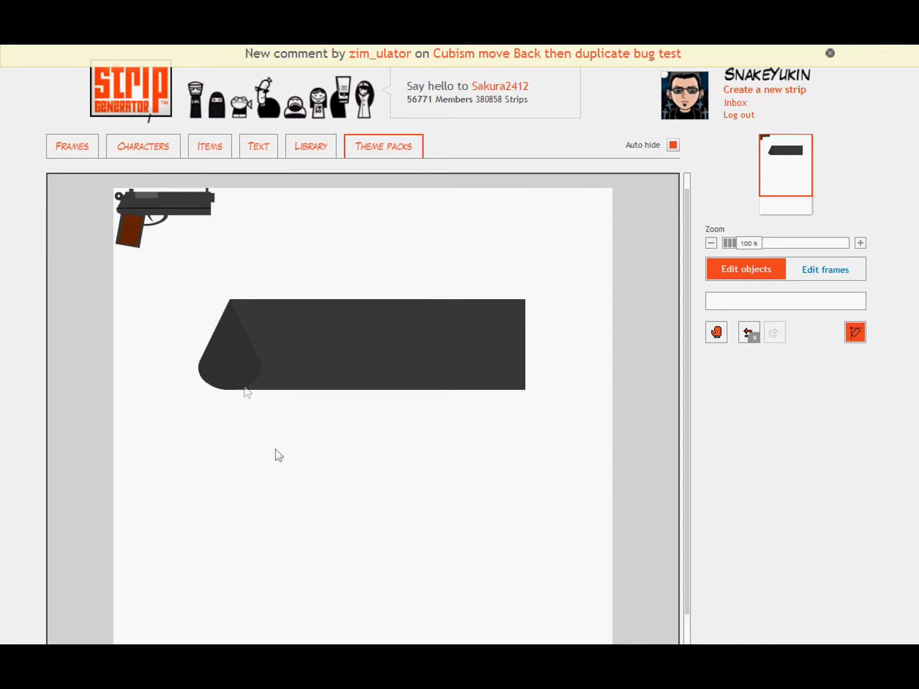
click(299, 331)
click(221, 346)
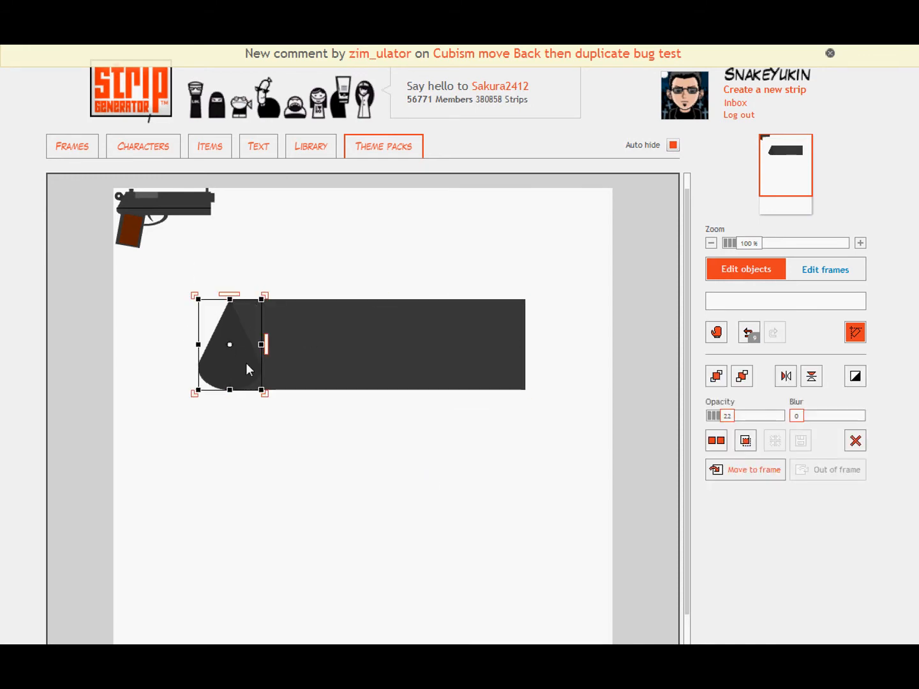
drag(731, 416, 727, 419)
click(340, 434)
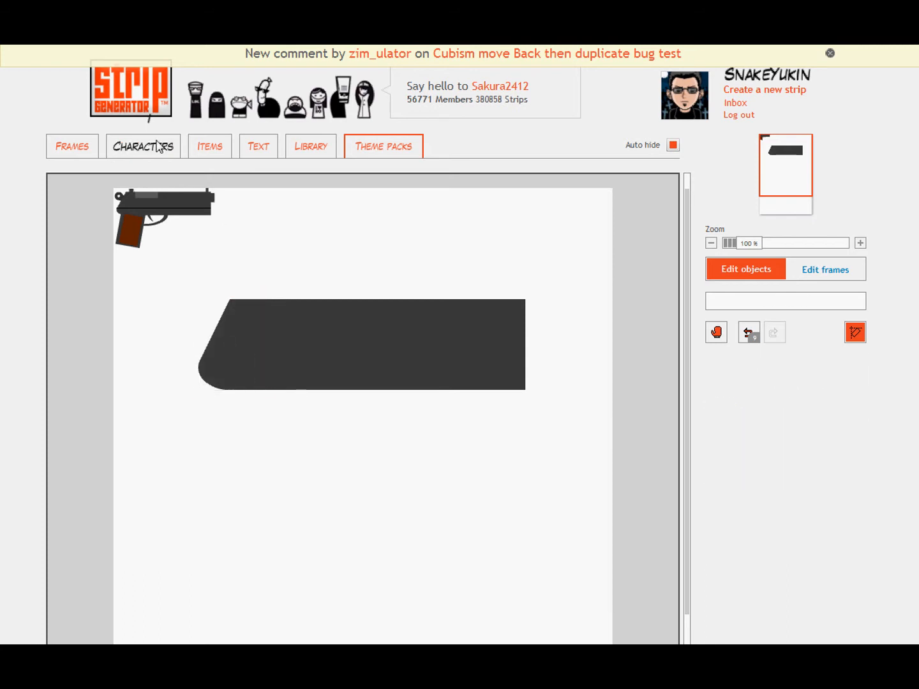
Add a black square shape at the grey body's upper-right end and resize it into a small rectangle overhanging the edge.
click(224, 148)
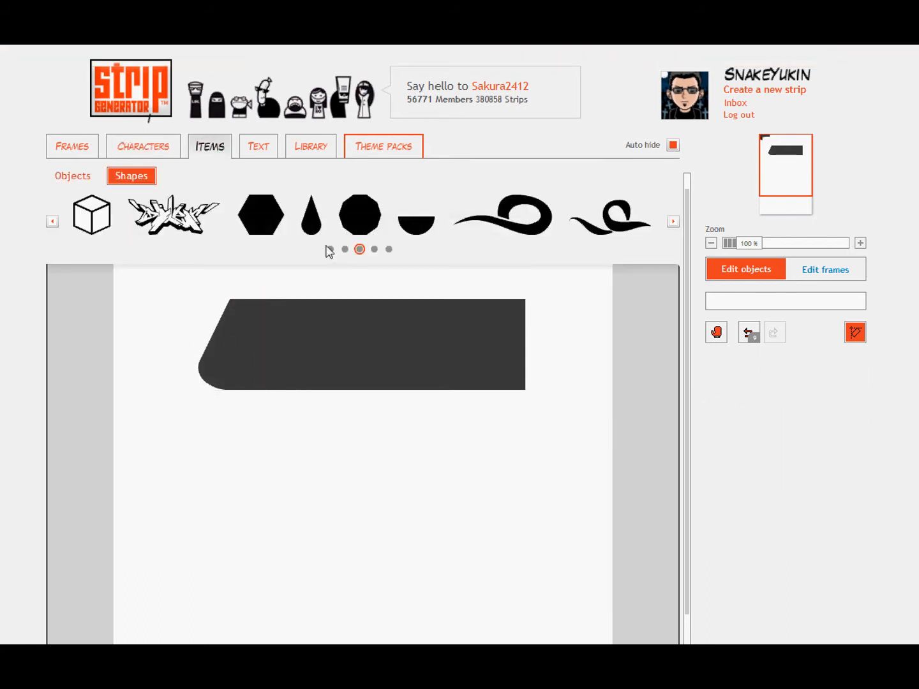
click(331, 251)
drag(471, 217, 522, 324)
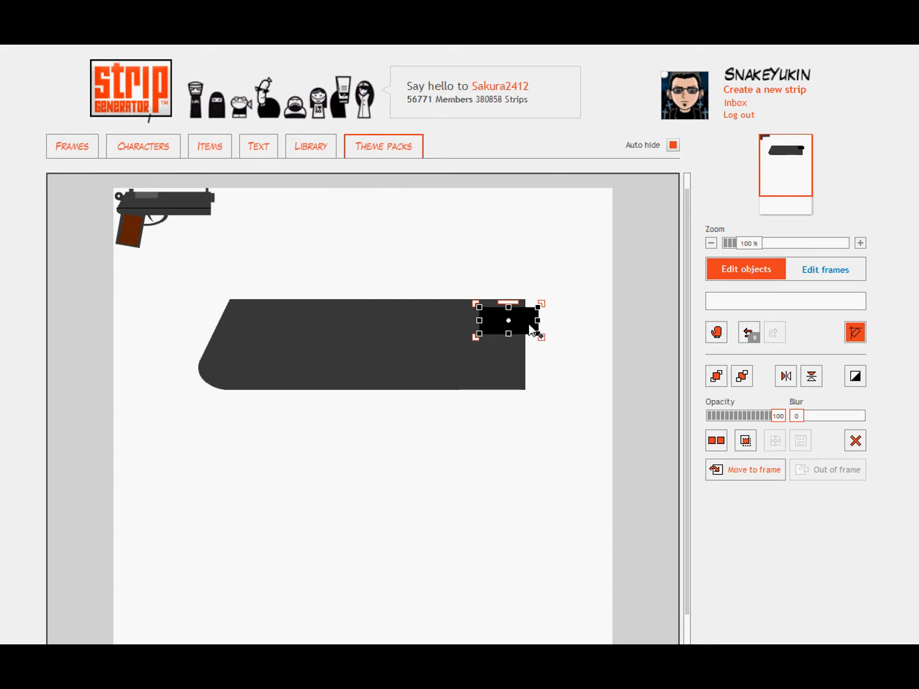
Duplicate the small black rectangle, invert the copy to white, and align it exactly over the original.
click(711, 444)
click(847, 376)
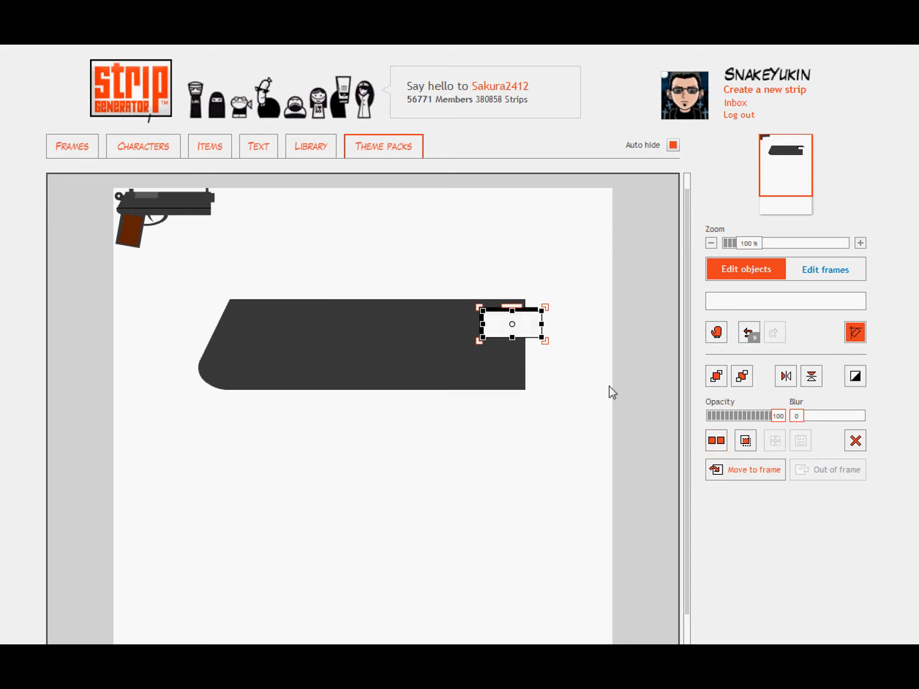
click(580, 385)
drag(521, 332, 518, 327)
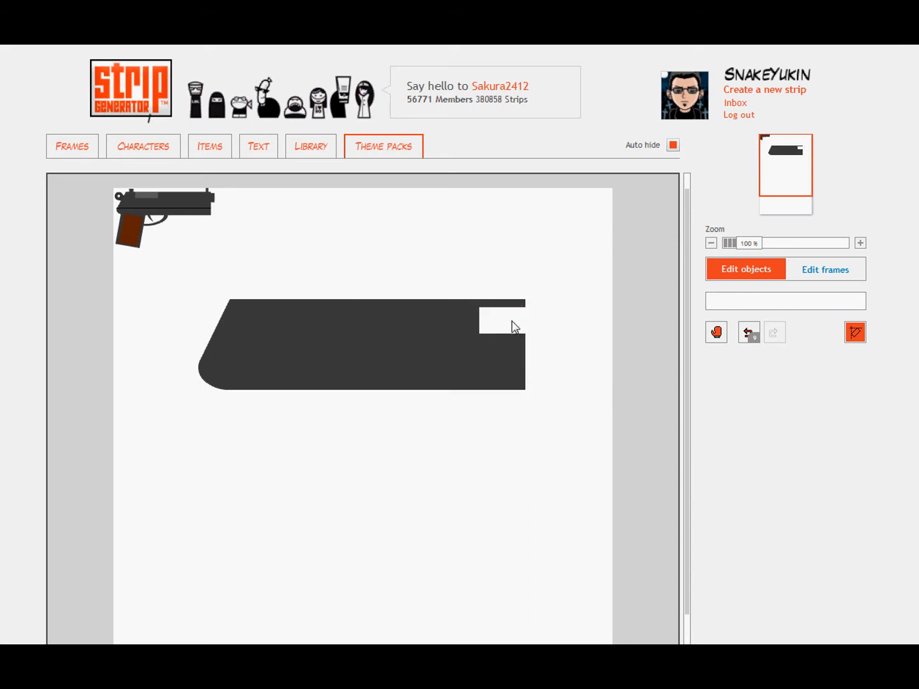
Lower the opacity of the white rectangle overhanging the body's end to 24 so the stack matches the dark grey body.
click(513, 325)
drag(779, 416, 728, 419)
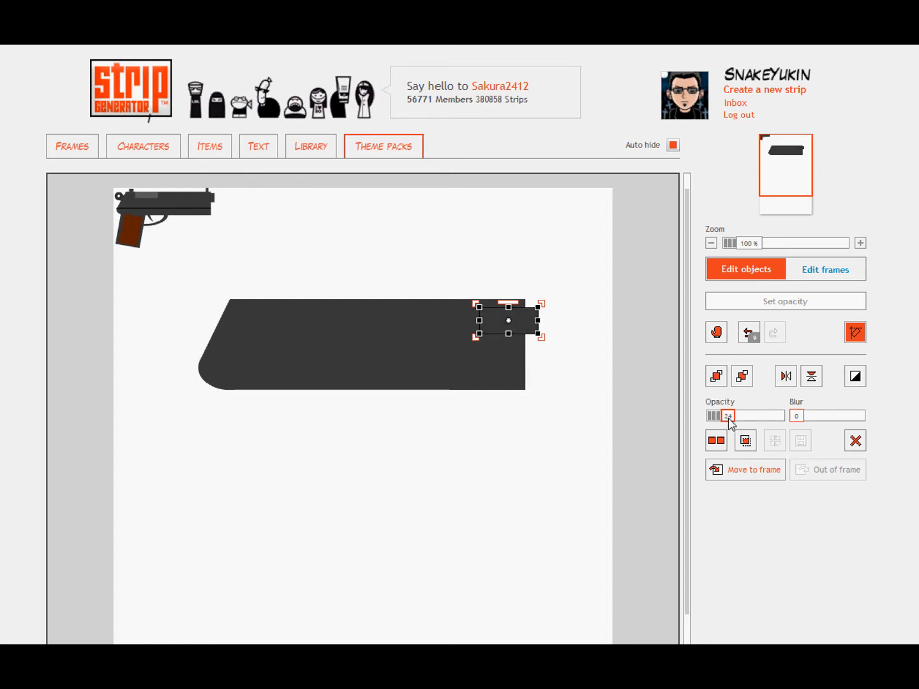
click(575, 393)
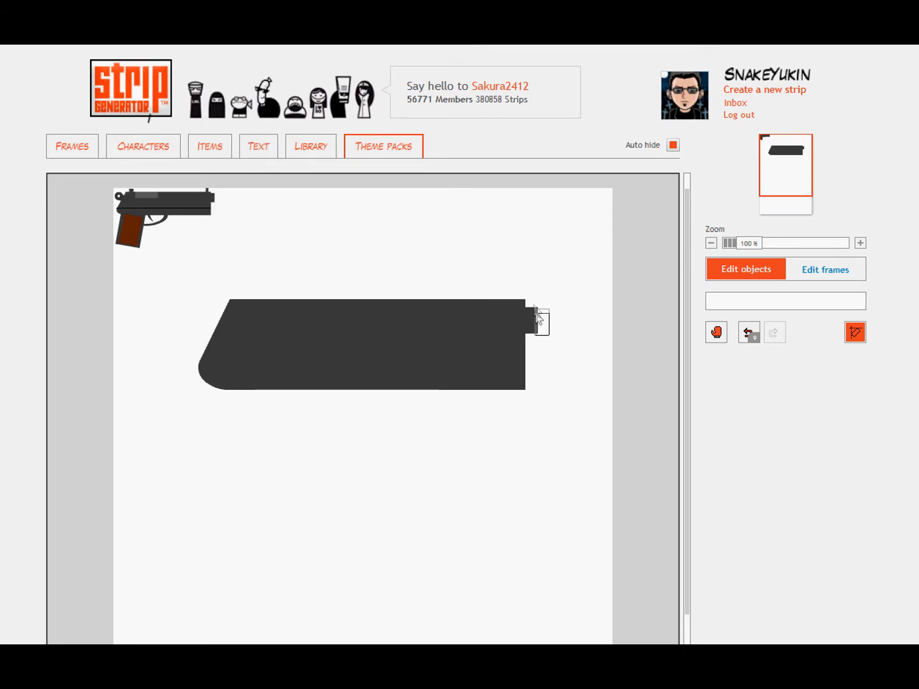
click(536, 321)
click(543, 267)
Add a thick black line shape across the full width of the grey body, just above its rounded lower corner.
click(209, 146)
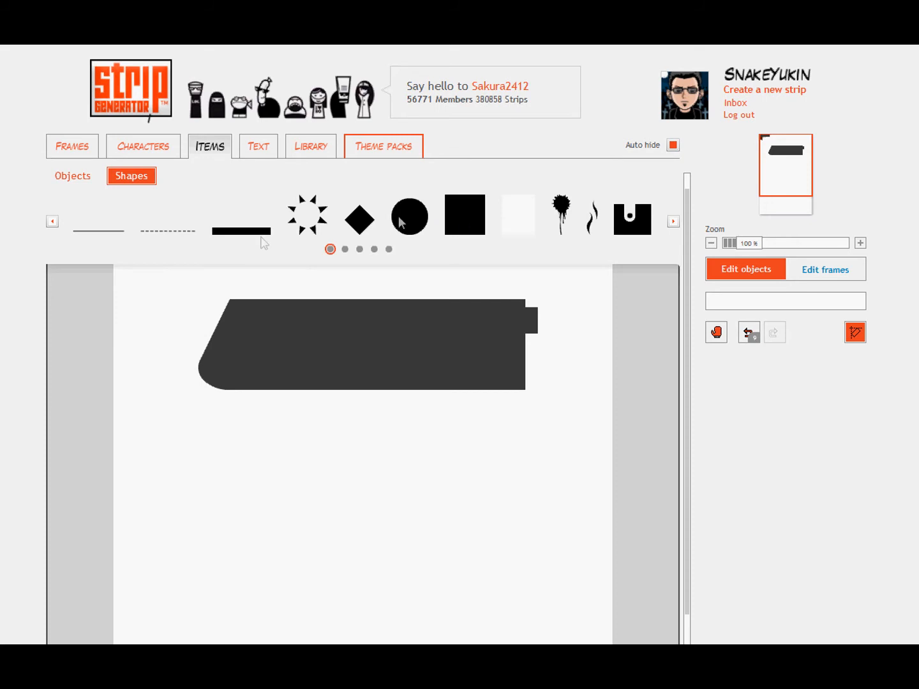
drag(250, 235, 254, 319)
drag(231, 358, 512, 365)
click(228, 366)
click(542, 369)
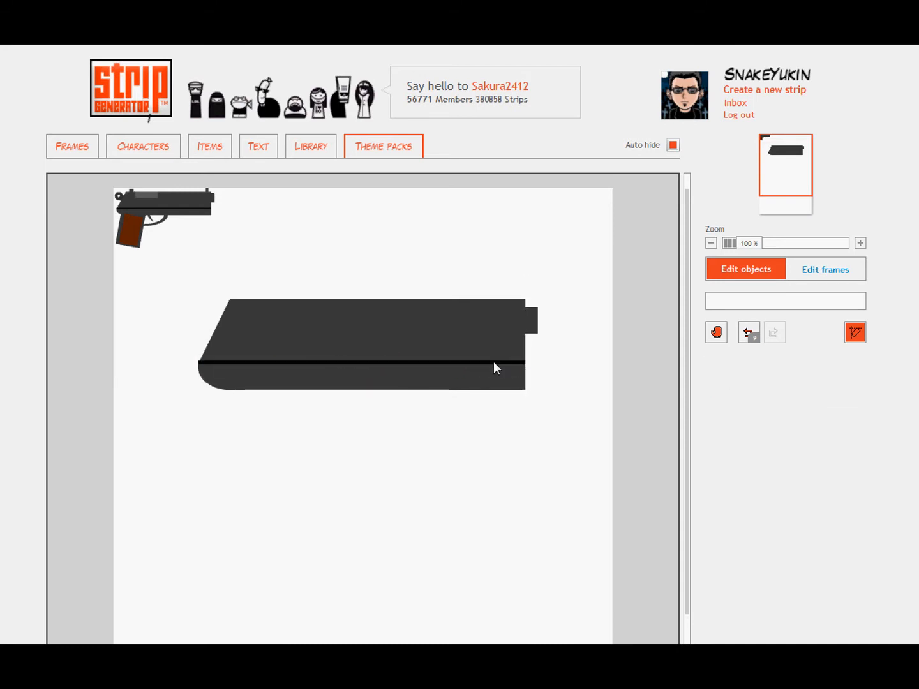
click(493, 363)
click(549, 354)
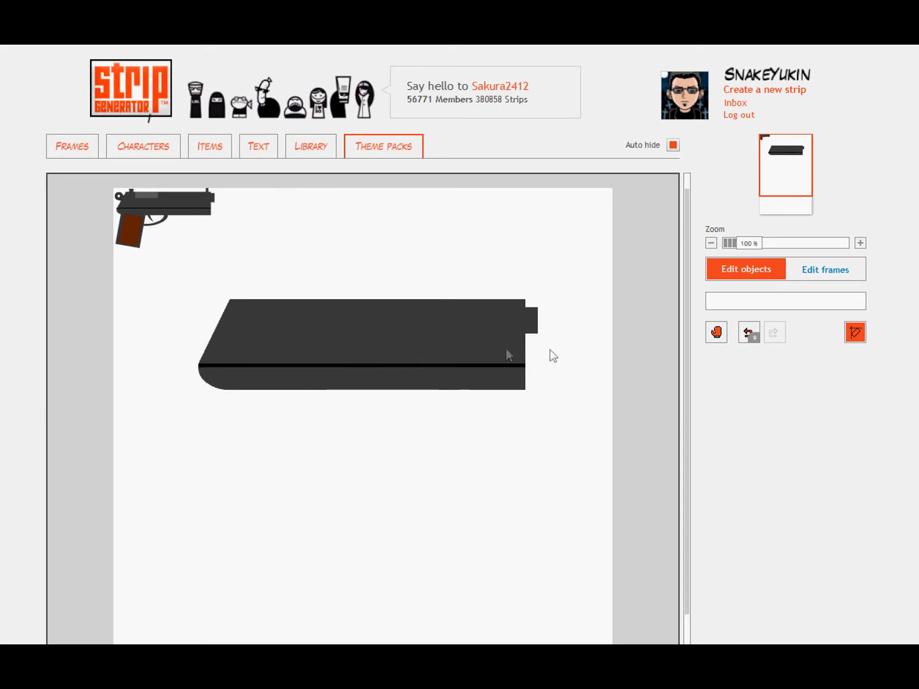
Add a black square at the body's upper-left corner and shrink it into a small upright block as the rear sight.
click(204, 153)
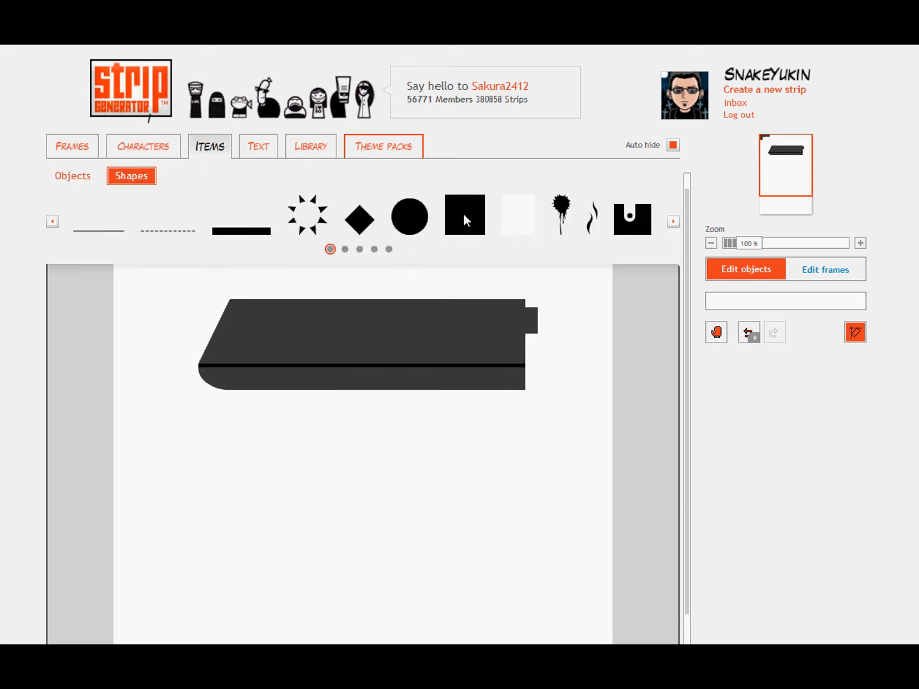
drag(463, 214, 258, 309)
click(265, 312)
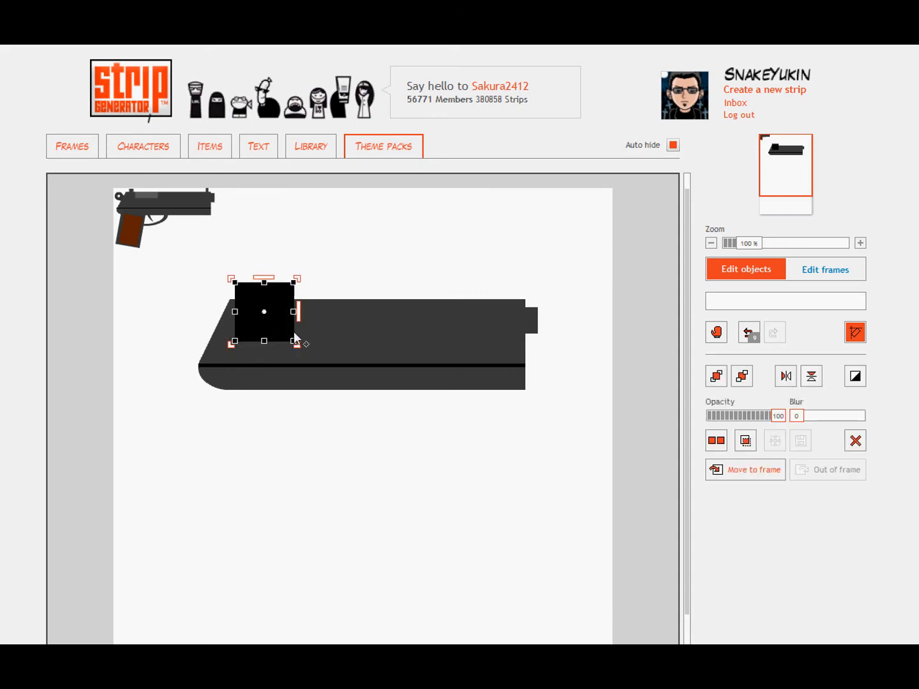
drag(293, 342, 252, 312)
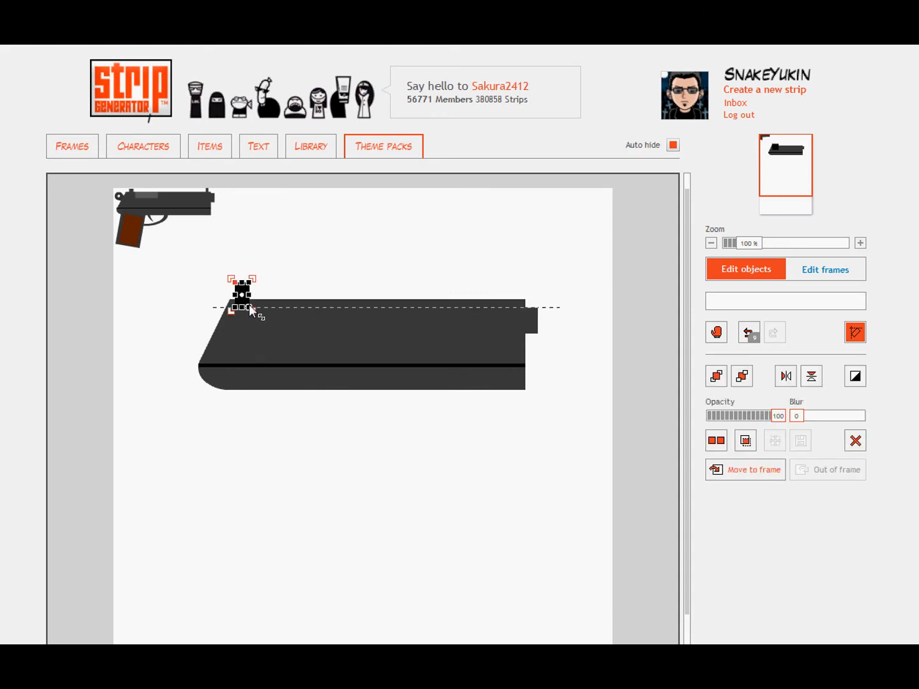
click(263, 291)
click(240, 294)
Overlay an inverted white copy exactly on the rear sight block and lower its opacity to 23 to match the dark grey.
click(244, 296)
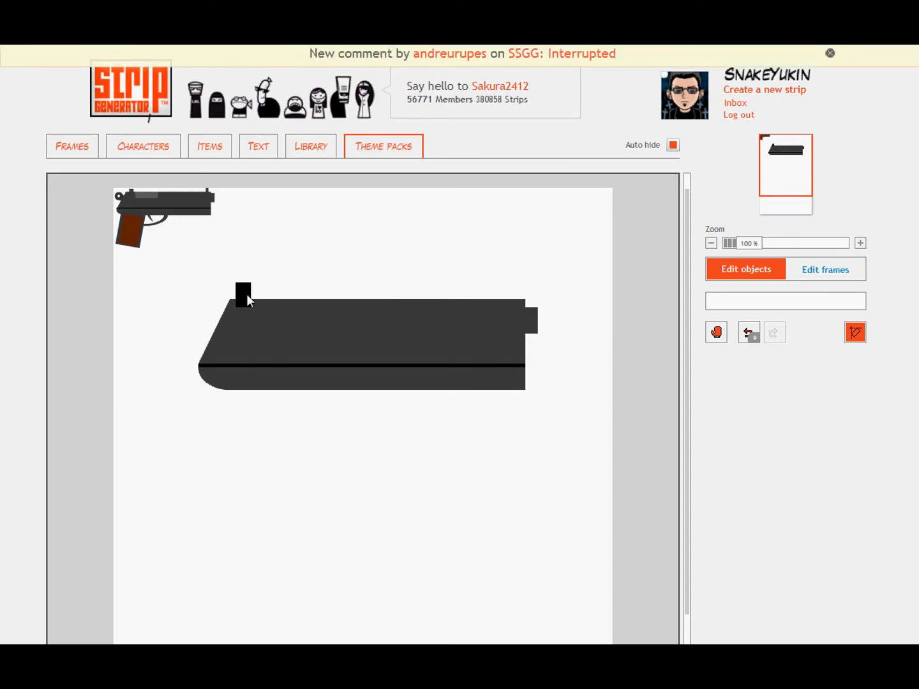
click(856, 376)
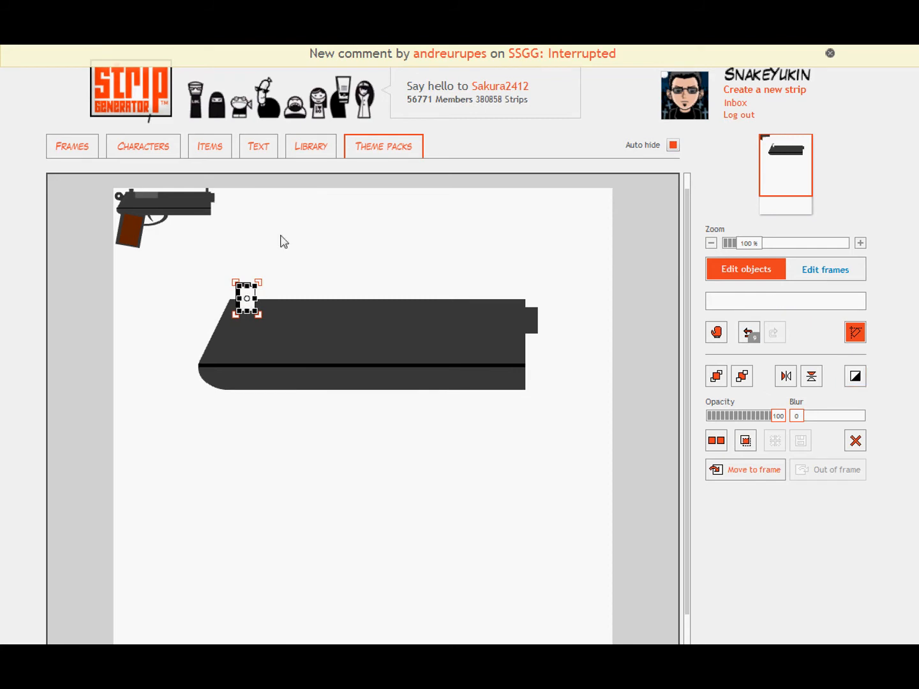
click(285, 295)
click(255, 301)
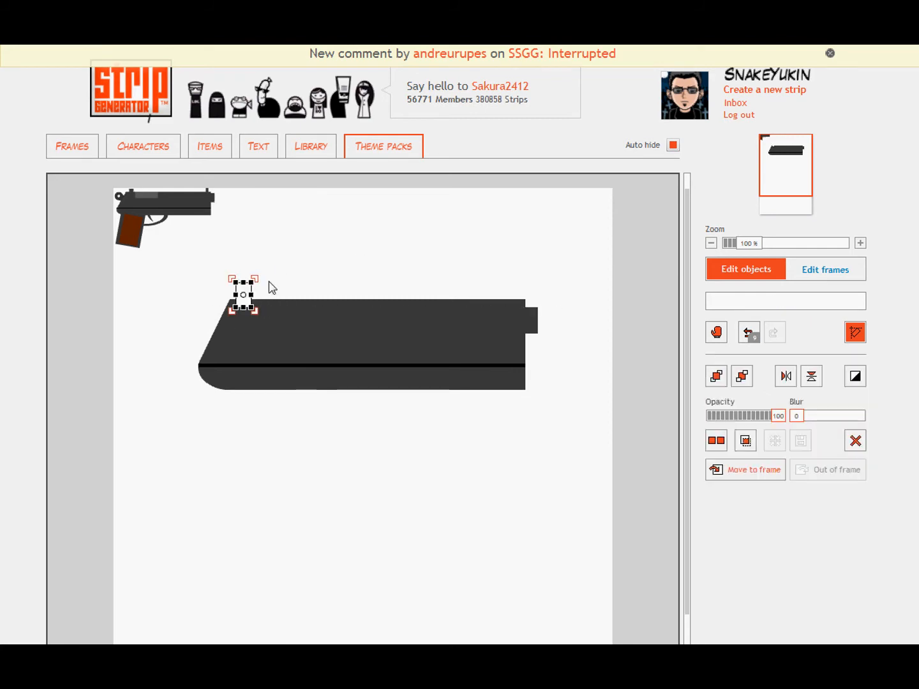
click(277, 271)
click(244, 300)
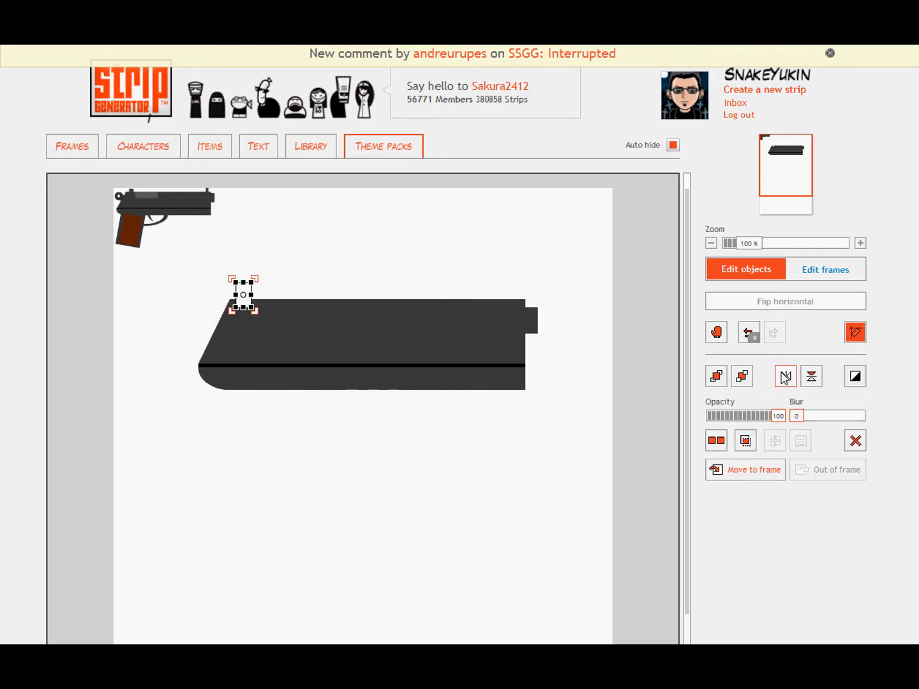
drag(778, 417, 731, 424)
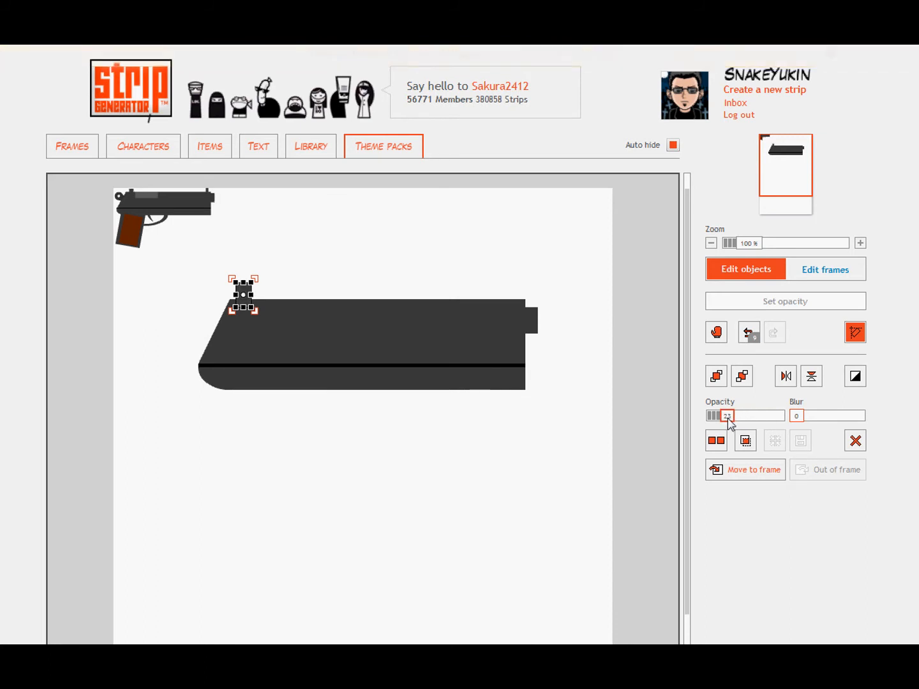
Duplicate the stacked rear sight and place the copy, slightly smaller, on the body's top edge near the muzzle as the front sight.
drag(363, 264, 230, 296)
click(715, 441)
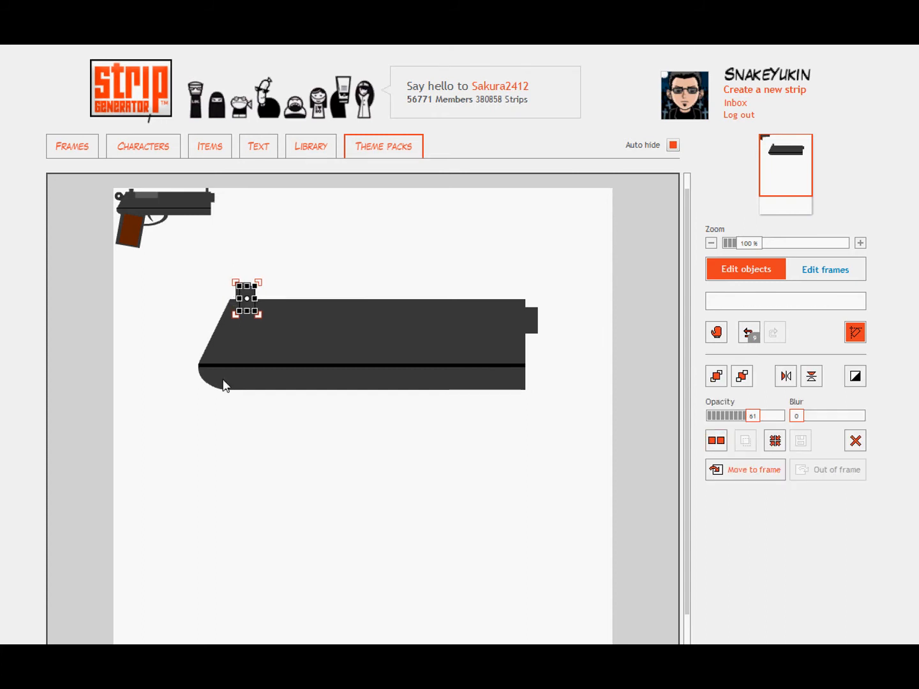
drag(247, 310, 508, 302)
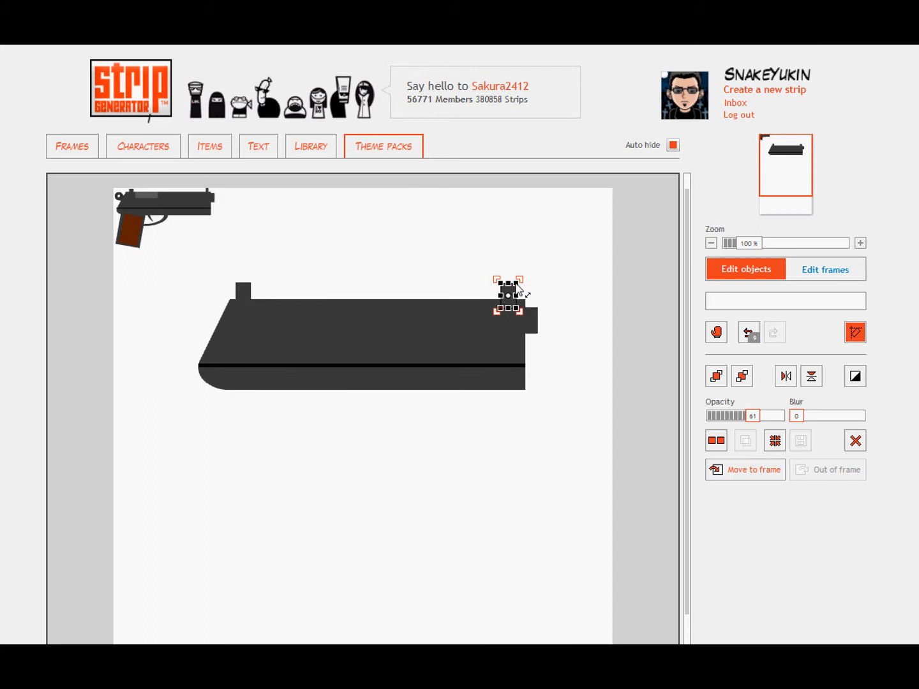
click(529, 289)
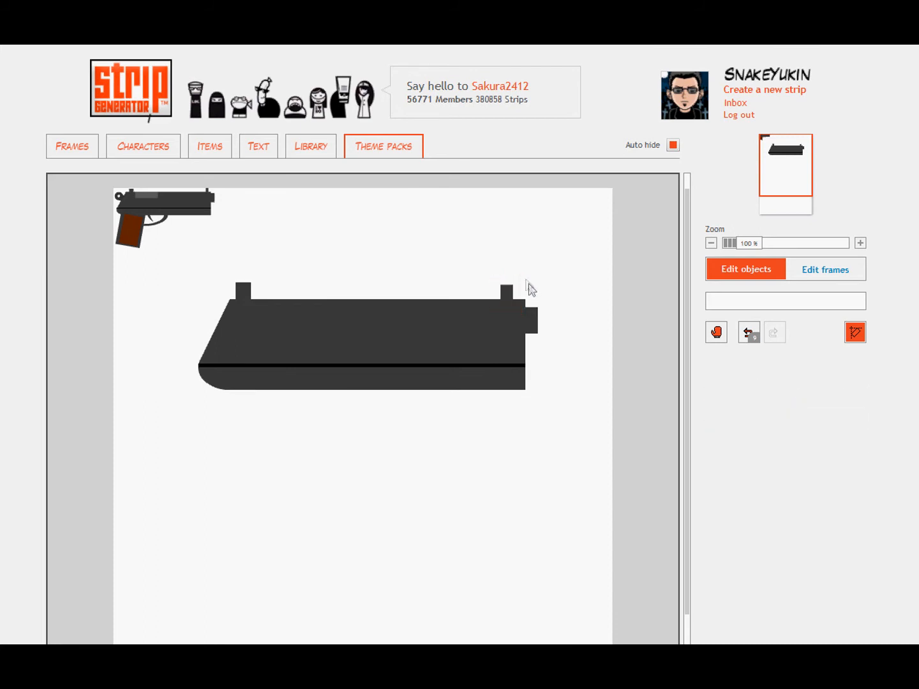
click(507, 291)
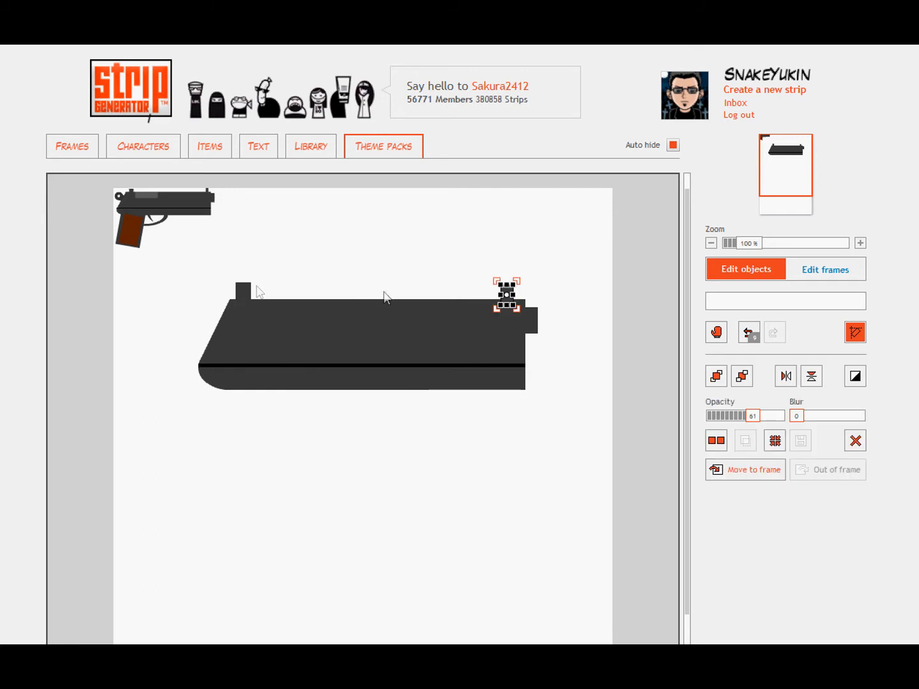
click(519, 277)
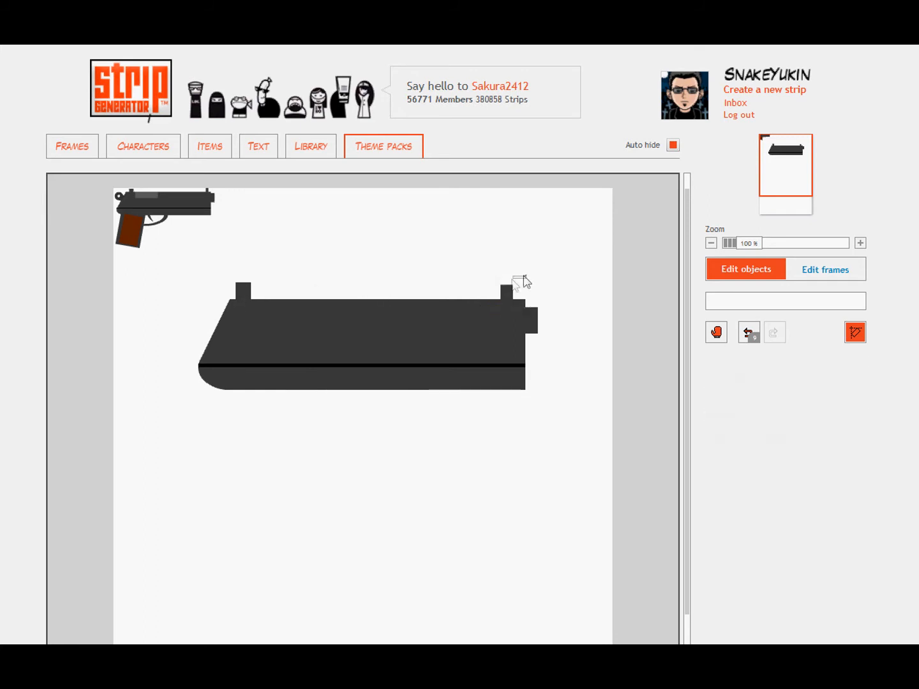
click(506, 289)
click(478, 290)
Add a flat rectangle along the body's top edge beside the rear sight, inverted to white with blur 1 and opacity 23.
click(222, 151)
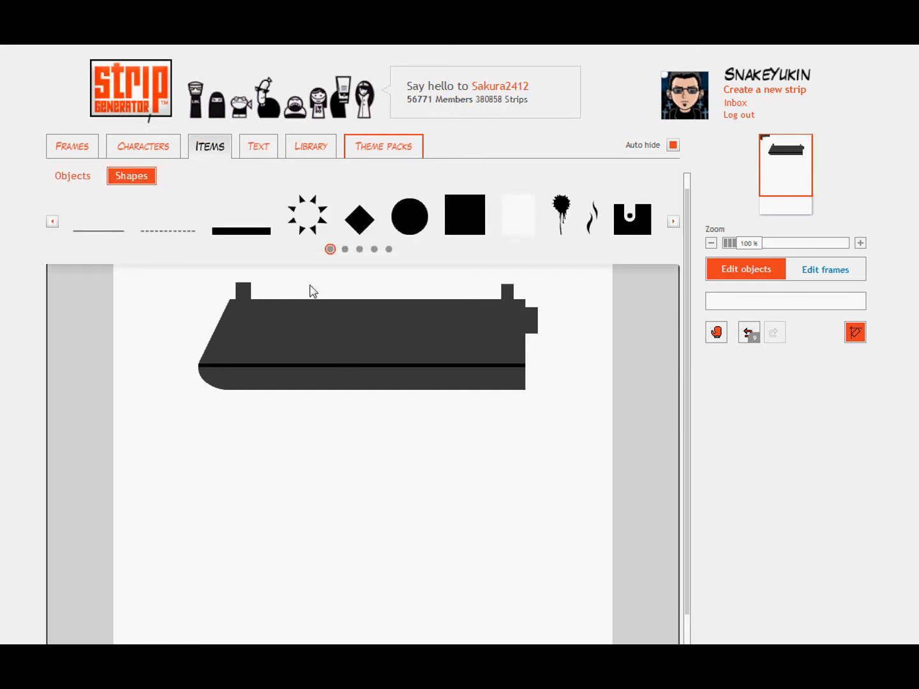
drag(461, 211, 340, 322)
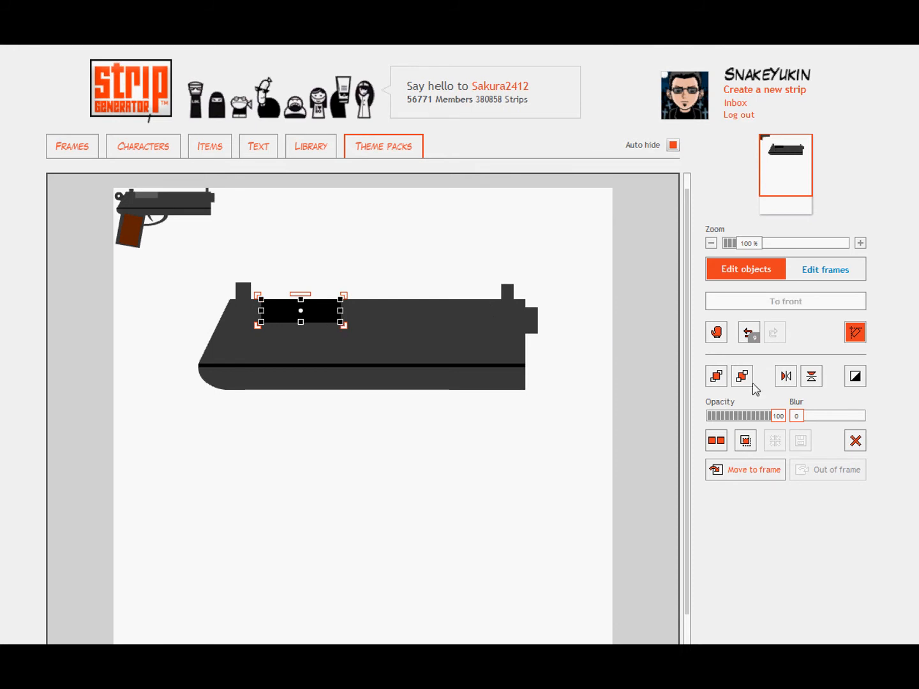
click(855, 381)
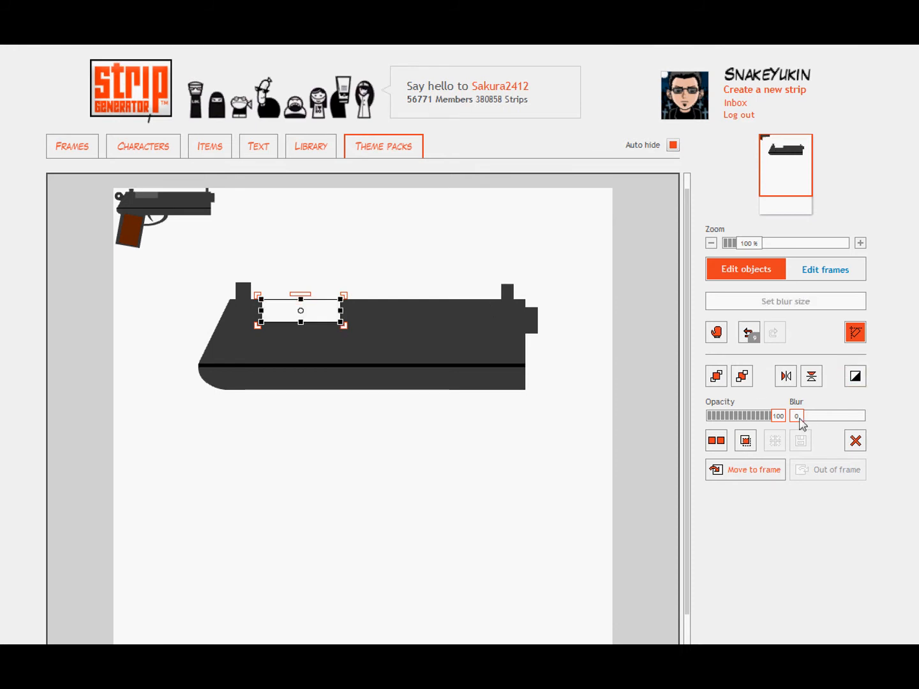
click(797, 420)
drag(779, 423, 728, 421)
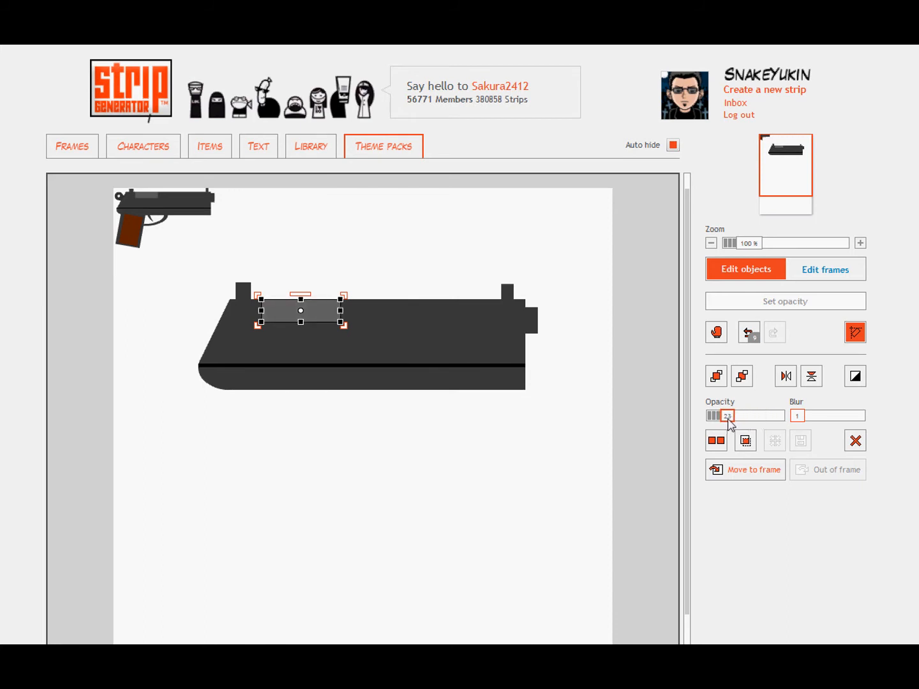
click(546, 458)
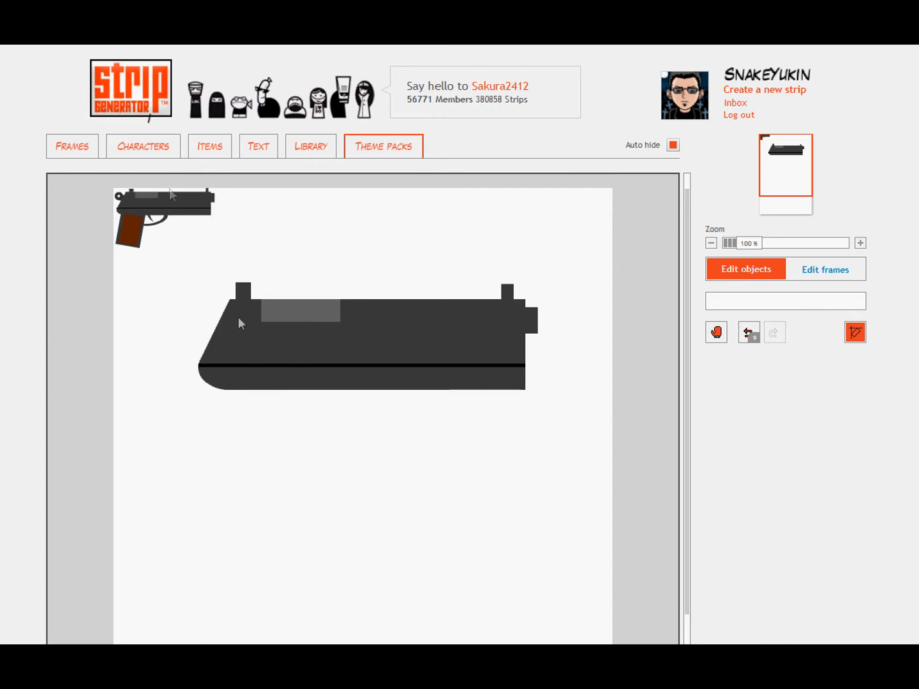
Add a black square under the body's rear end, tilt it slightly, and stretch it into a slanted grip.
click(210, 148)
drag(465, 217, 253, 417)
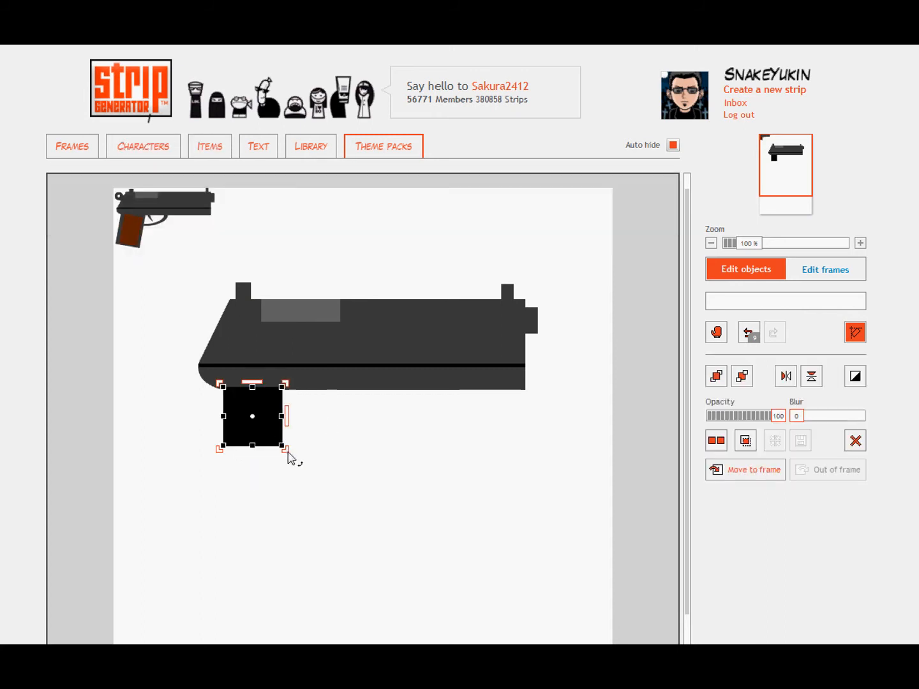
mouse_move(288, 453)
mouse_down()
mouse_move(289, 468)
mouse_move(294, 440)
mouse_move(264, 439)
mouse_move(298, 440)
mouse_up()
drag(262, 397, 265, 371)
drag(254, 455, 272, 468)
Duplicate the black grip, invert the copy to white, and align it exactly over the original.
click(856, 374)
click(366, 459)
click(255, 449)
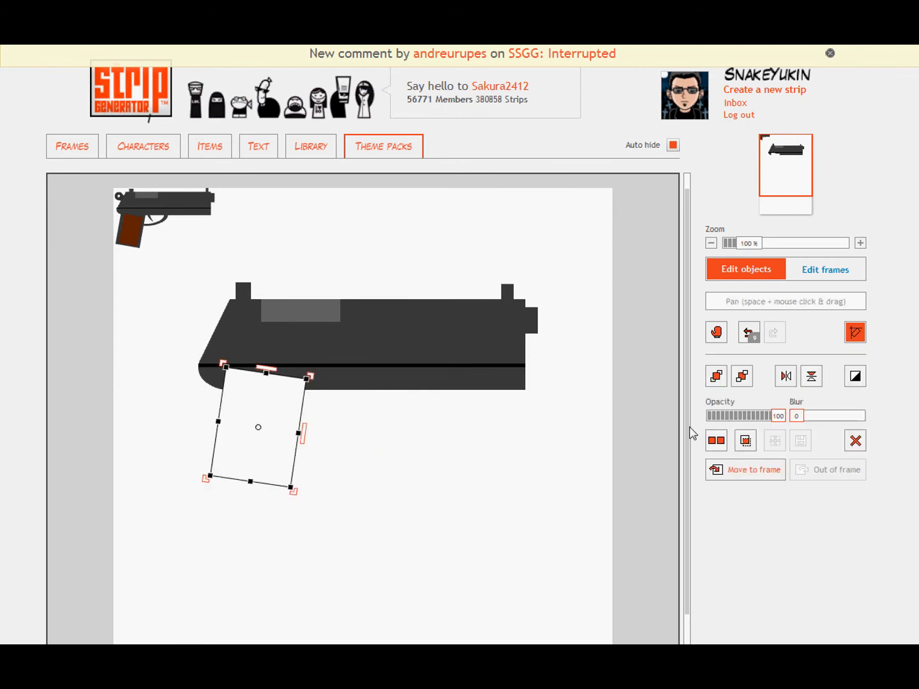
Set the white grip copy's opacity to 23 and send both grip layers behind the body.
click(728, 419)
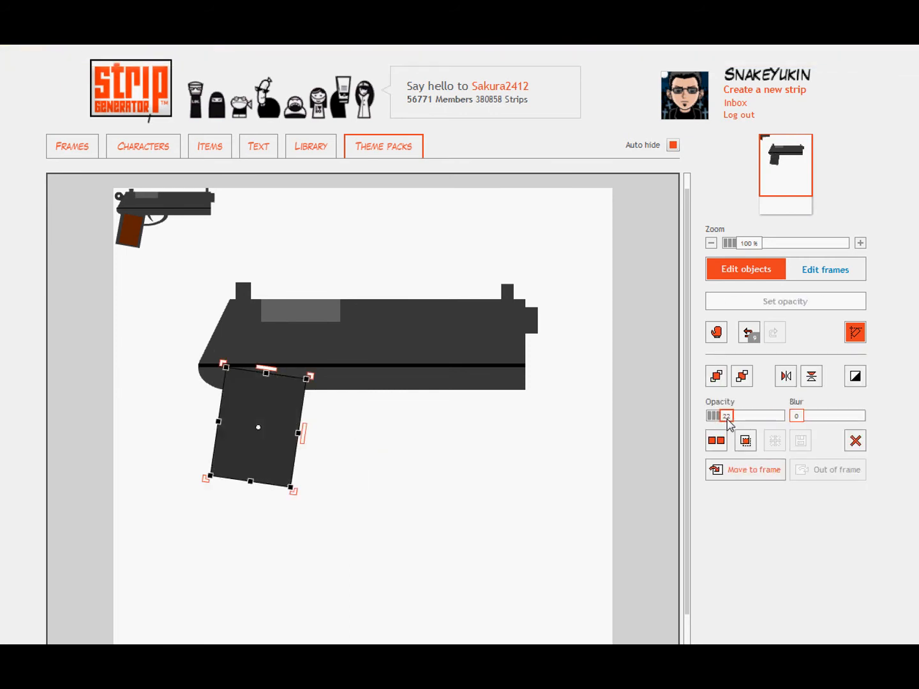
drag(729, 422, 731, 424)
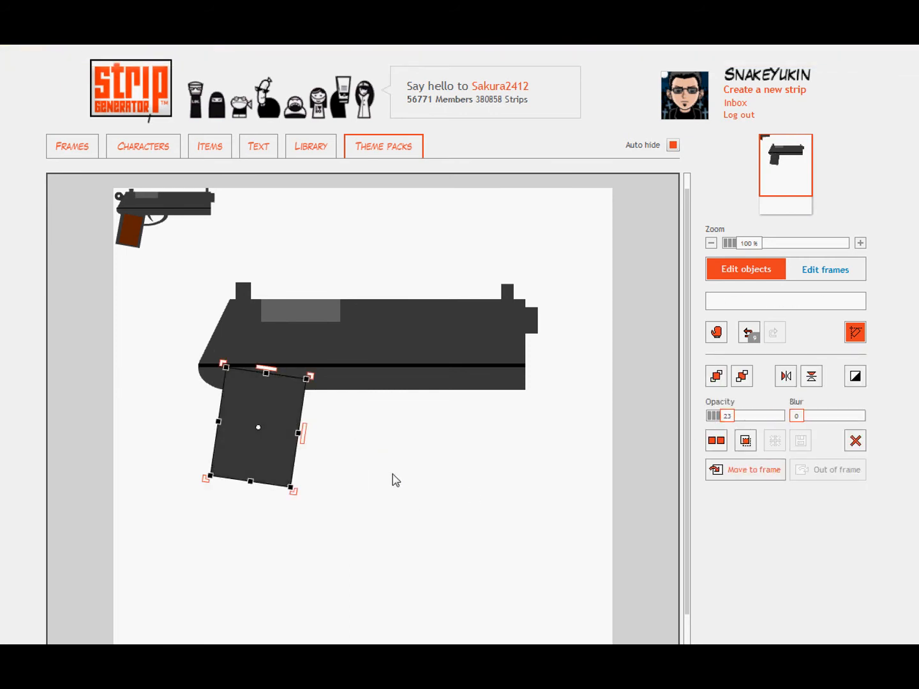
drag(344, 529, 230, 433)
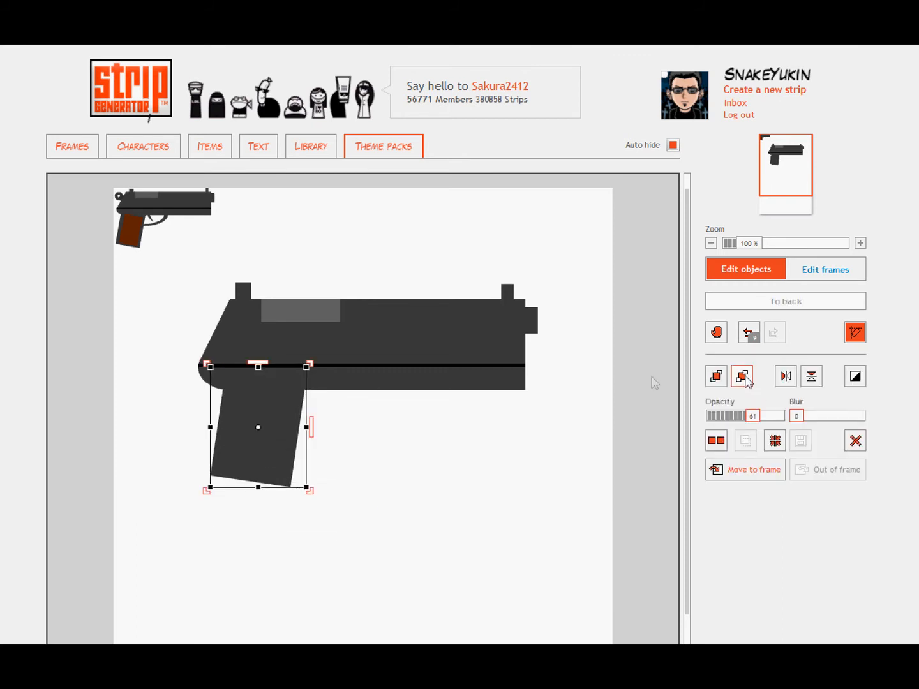
click(304, 480)
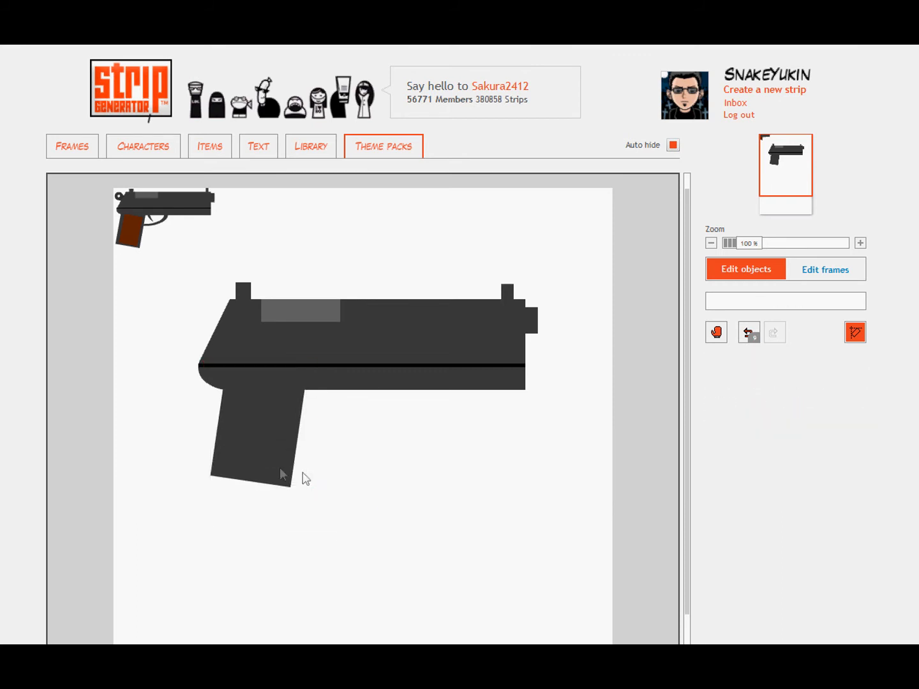
Add a light blue square shape to the grip, tilted to match its slant, and invert it to brown.
click(261, 149)
click(209, 152)
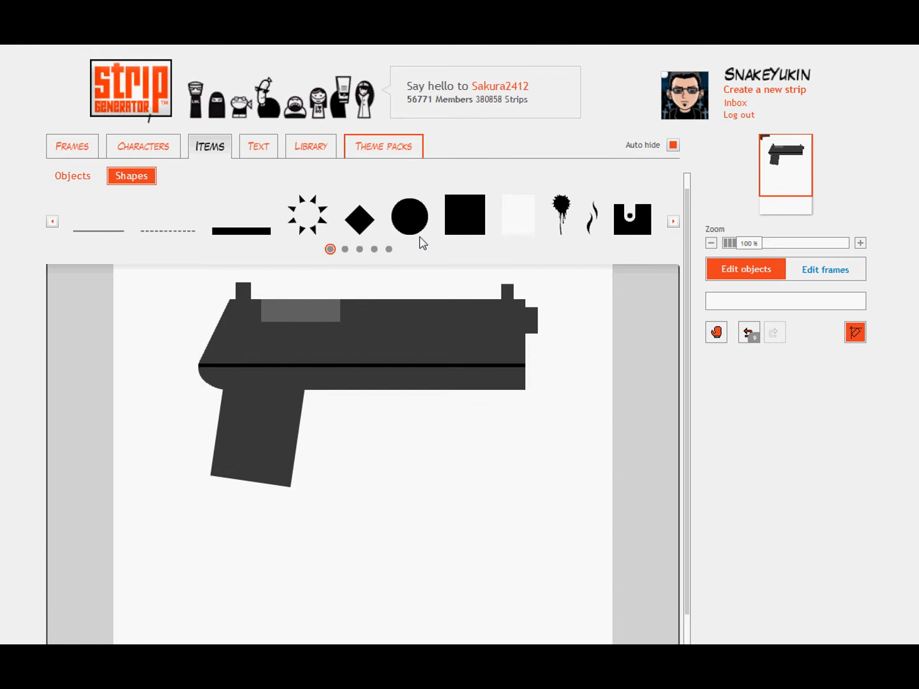
click(389, 249)
drag(194, 226, 263, 465)
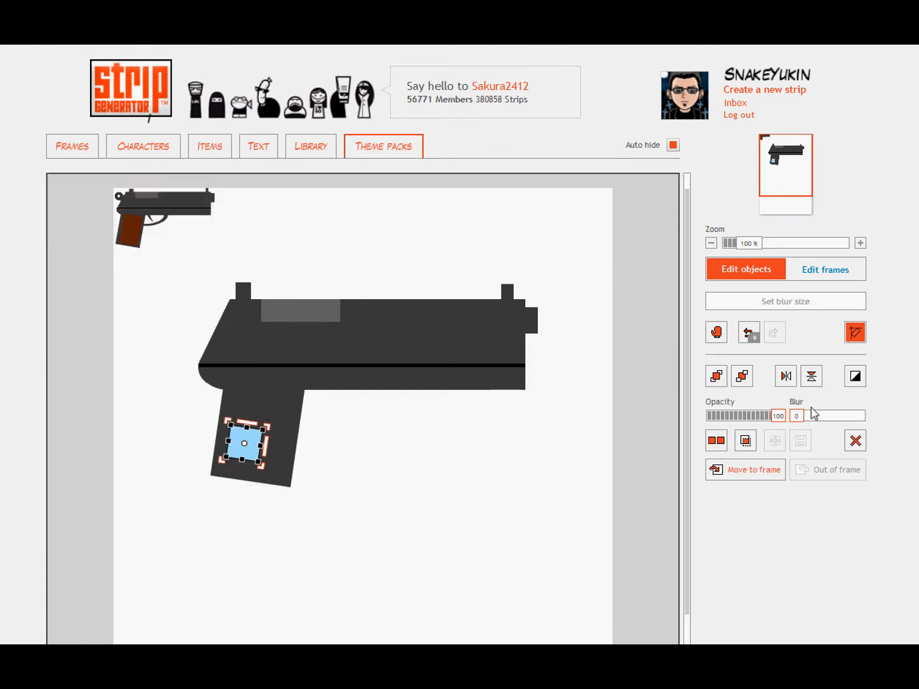
click(855, 377)
Position and stretch the brown square to fill the grip, leaving a narrow dark grey border around it.
click(260, 475)
drag(241, 451, 263, 393)
click(377, 450)
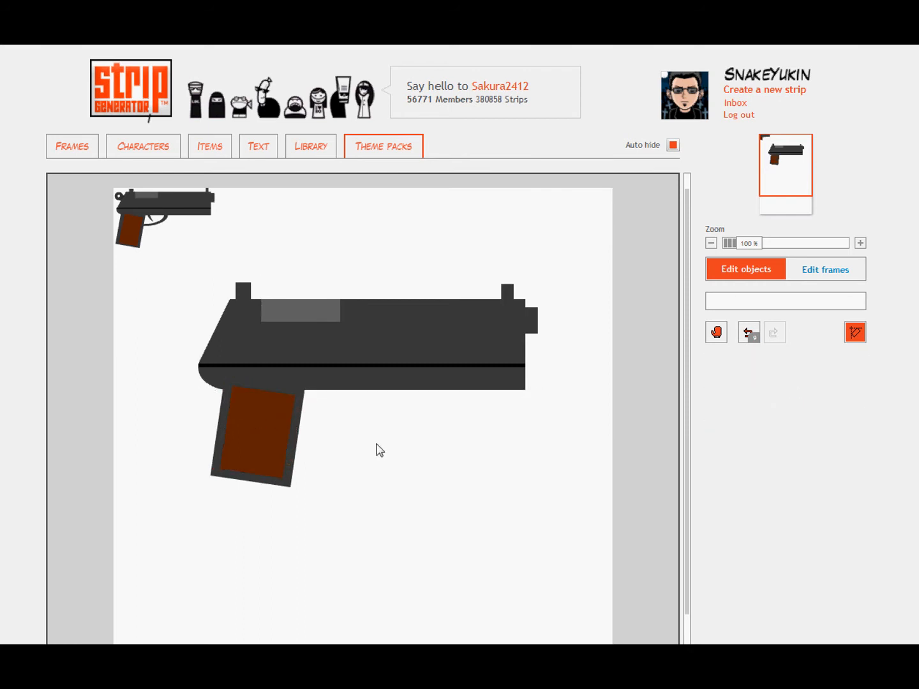
click(263, 447)
drag(251, 475, 255, 489)
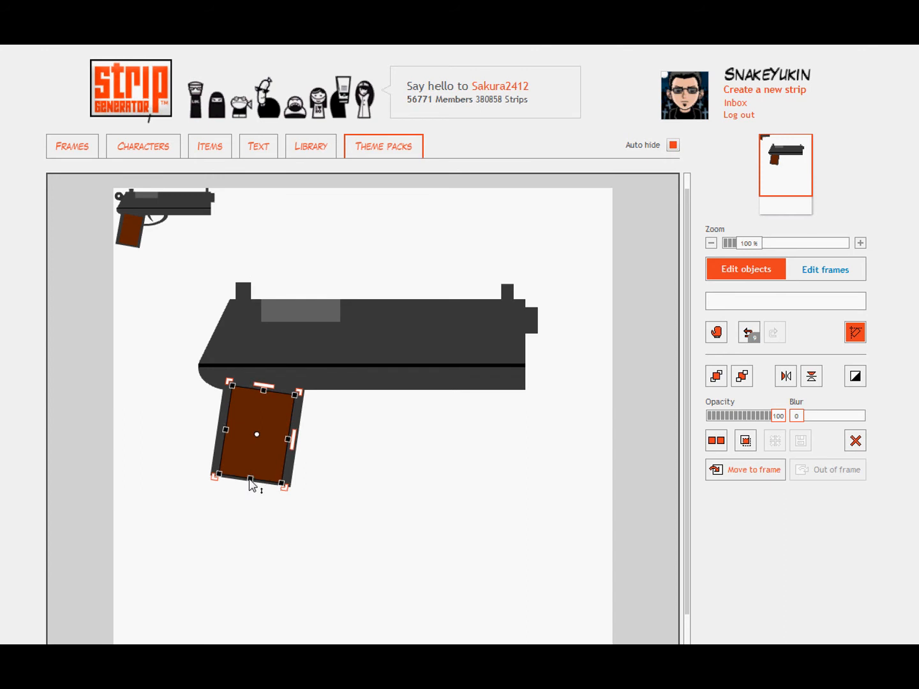
drag(286, 440, 299, 443)
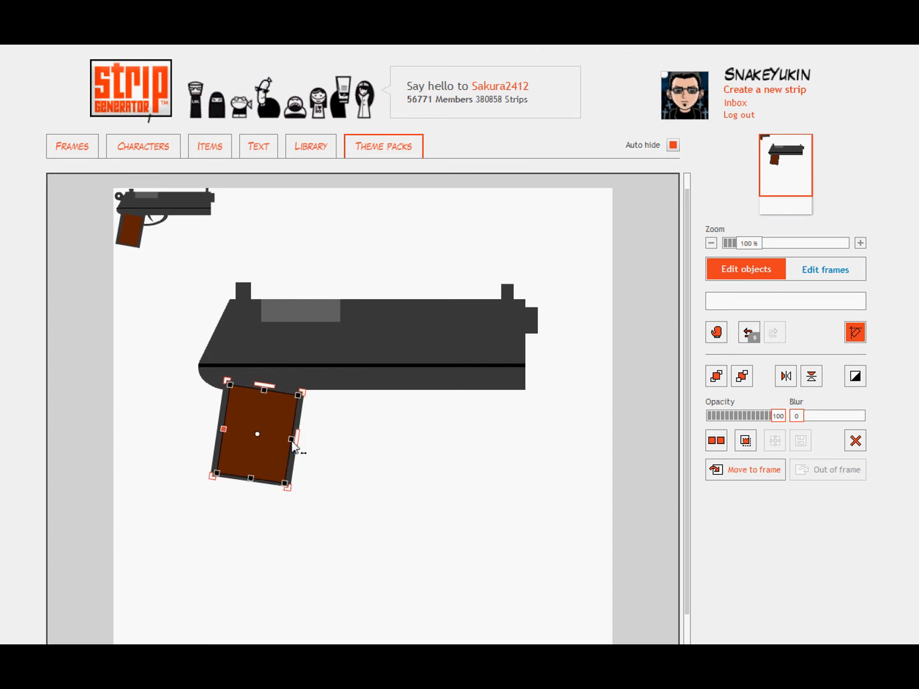
click(333, 449)
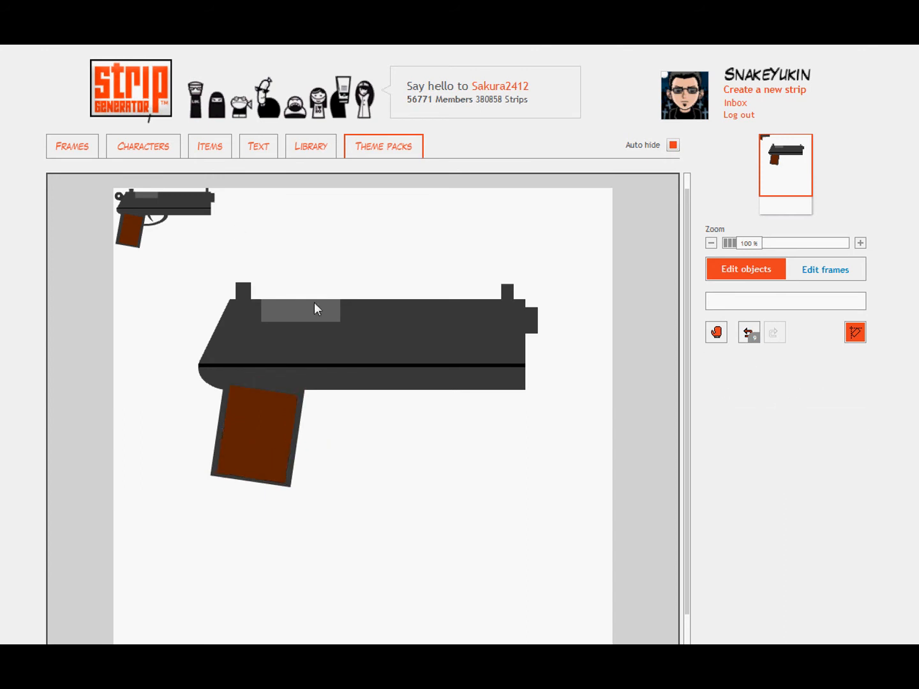
Add a curved shape as the trigger guard, rotated and placed between the front of the grip and the body's underside.
click(215, 152)
click(330, 250)
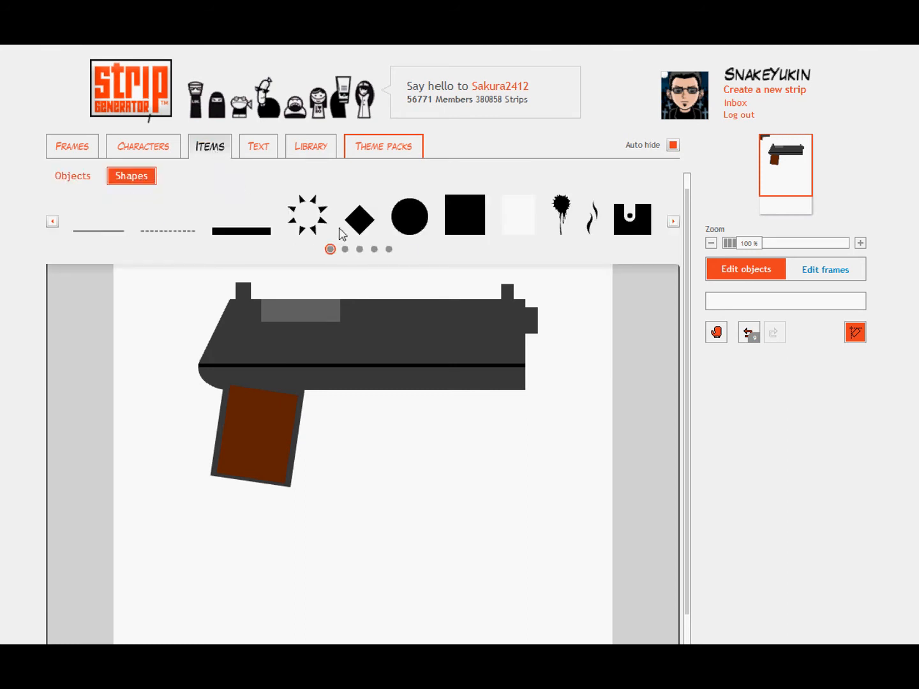
click(347, 250)
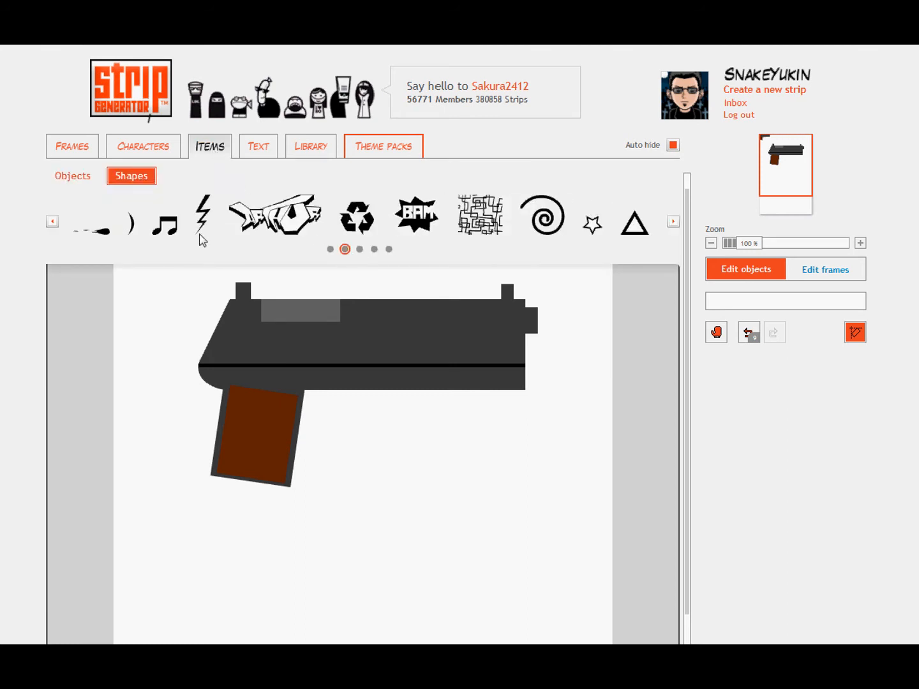
click(360, 249)
click(376, 250)
drag(143, 223, 290, 400)
drag(330, 447, 386, 416)
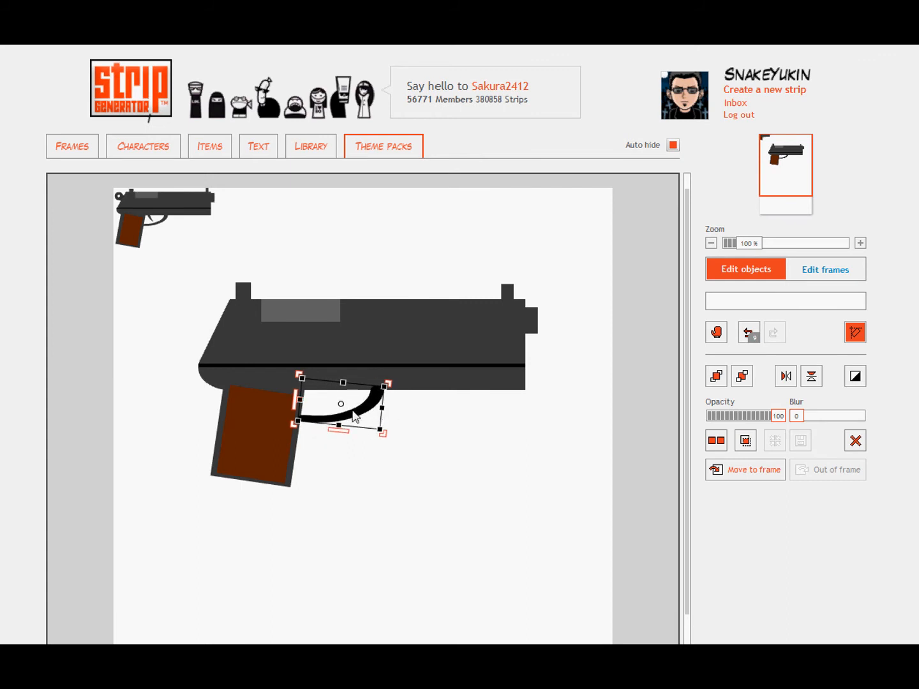
Duplicate the black trigger guard, invert the copy to white, and align it exactly over the original.
click(307, 485)
click(322, 421)
click(855, 376)
click(368, 447)
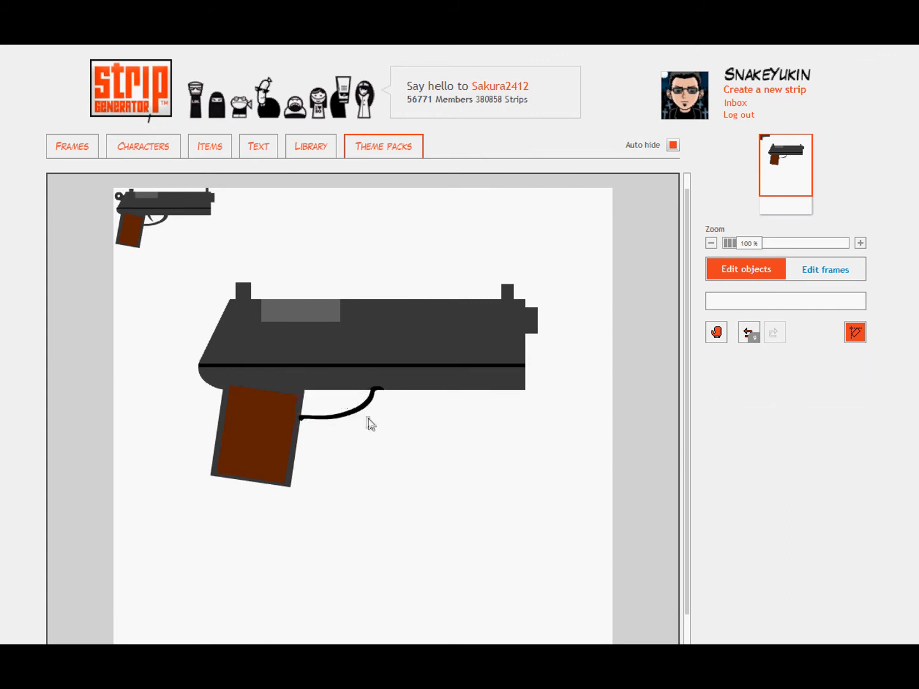
click(365, 416)
click(391, 442)
drag(367, 415, 365, 412)
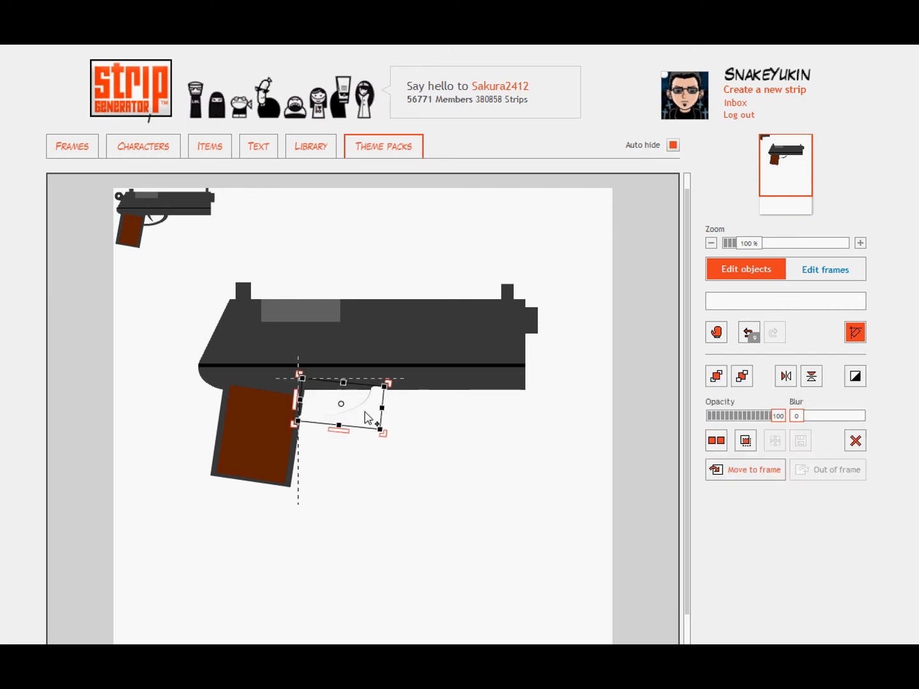
click(390, 415)
click(375, 400)
click(478, 456)
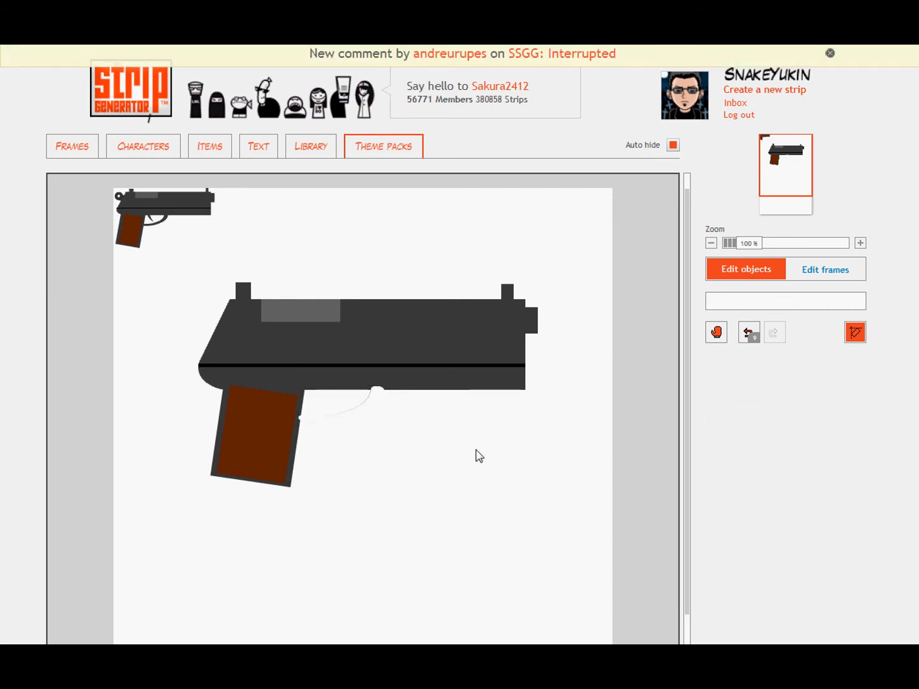
Set the white guard copy's opacity to 23 and send both guard layers behind the body.
click(373, 398)
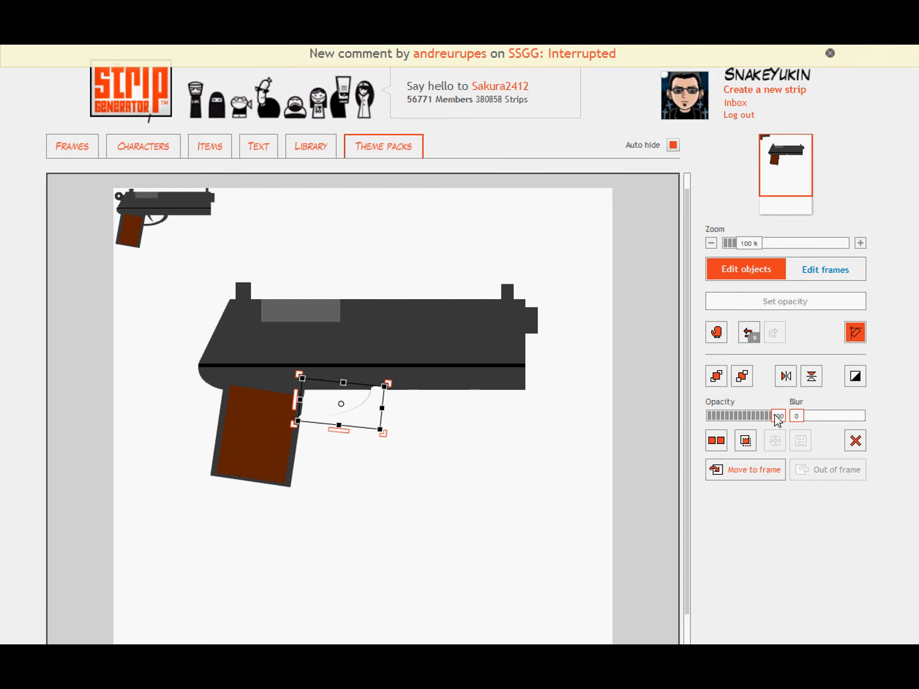
drag(775, 417, 728, 422)
drag(438, 485, 350, 409)
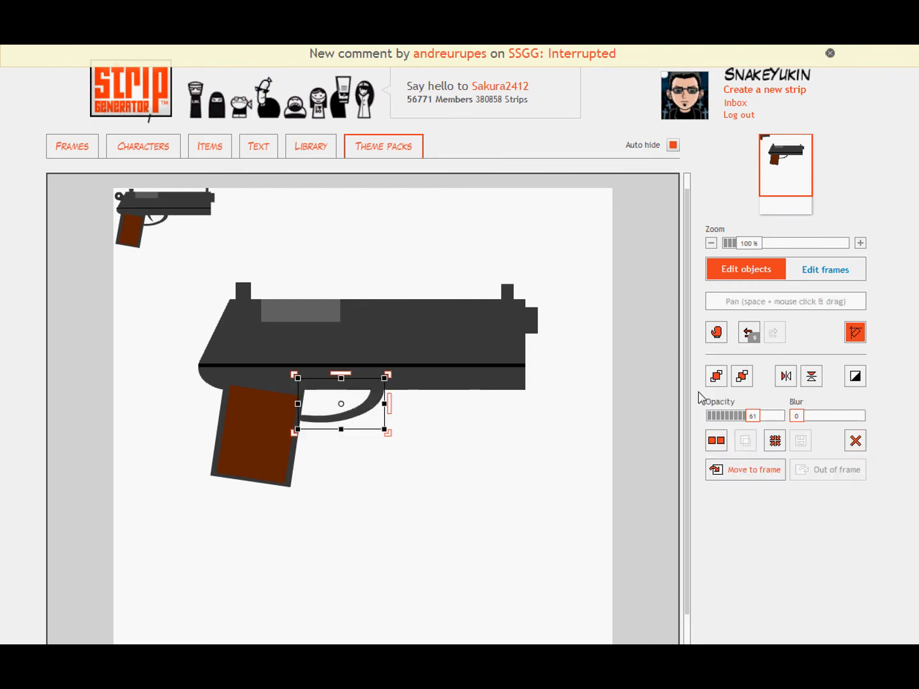
click(444, 476)
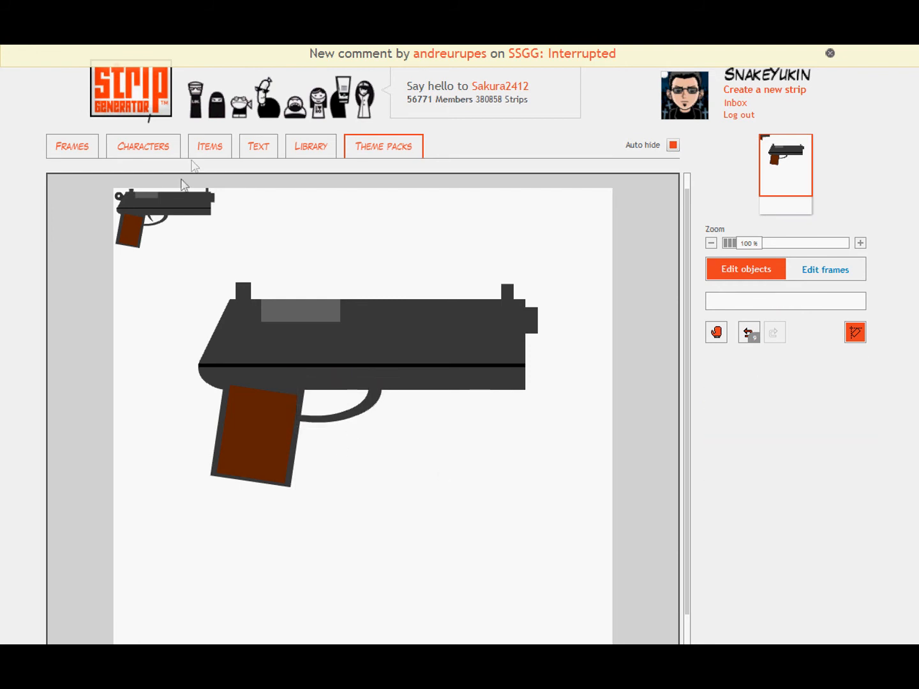
Add a black crescent shape as the trigger, enlarge it, and place it inside the guard overlapping the body.
click(208, 147)
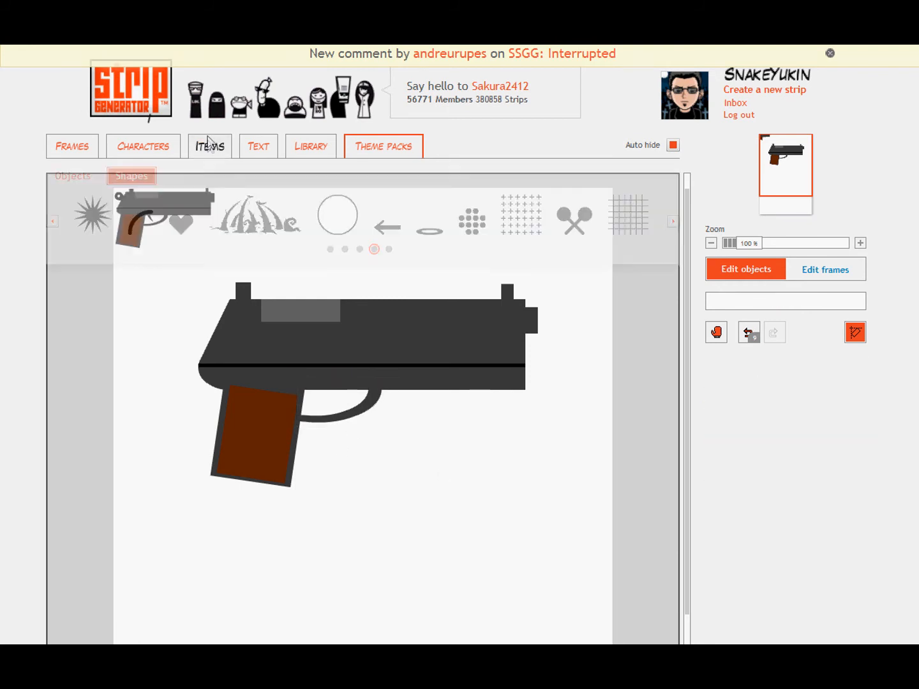
click(346, 250)
drag(134, 224, 361, 446)
click(422, 491)
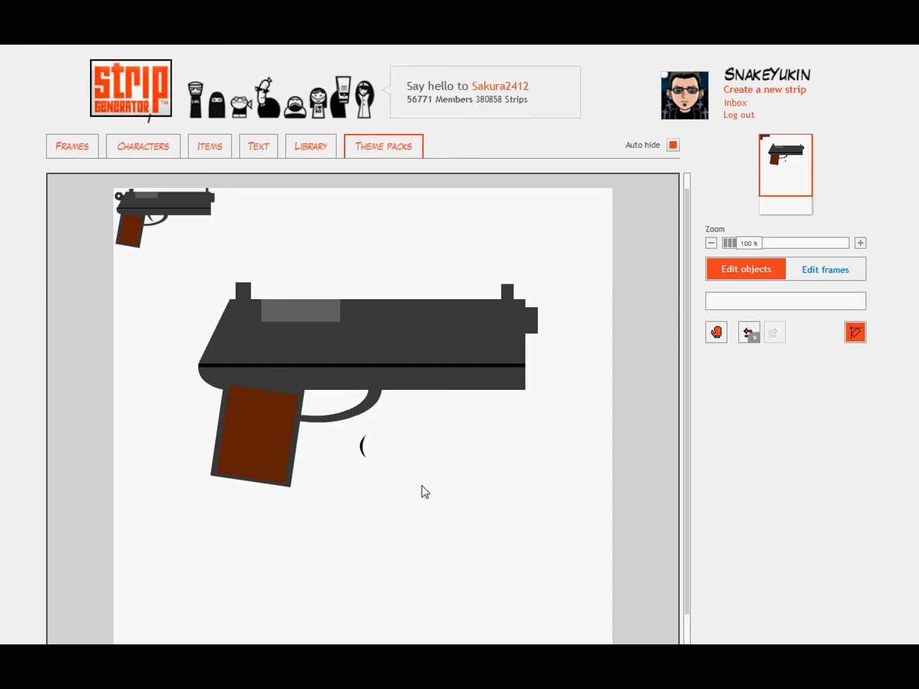
drag(363, 451, 326, 404)
click(383, 420)
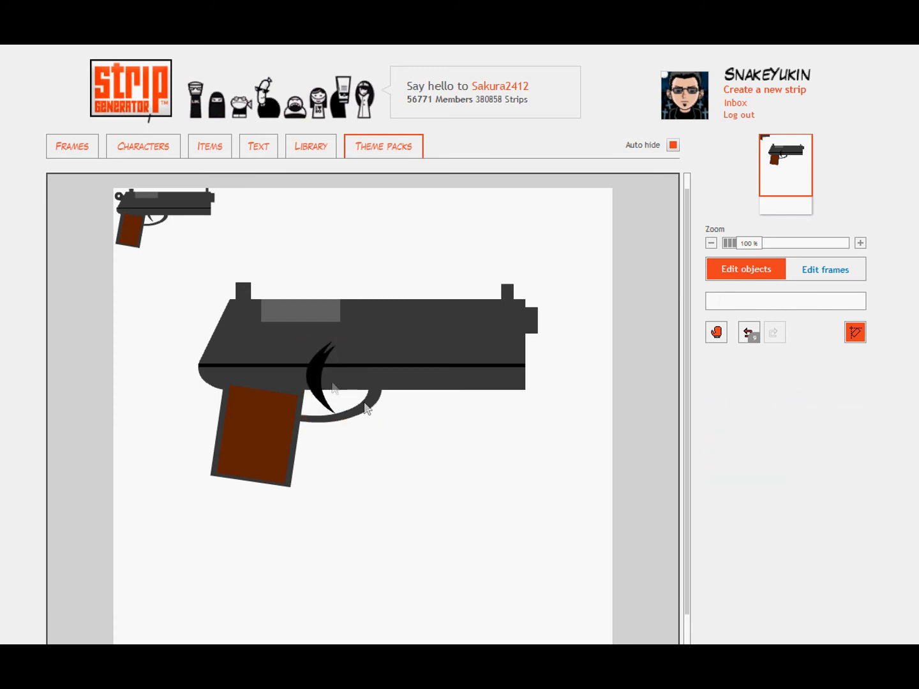
Align a copy of the crescent over the original, invert it to white, and set its opacity to 23.
drag(324, 374, 319, 371)
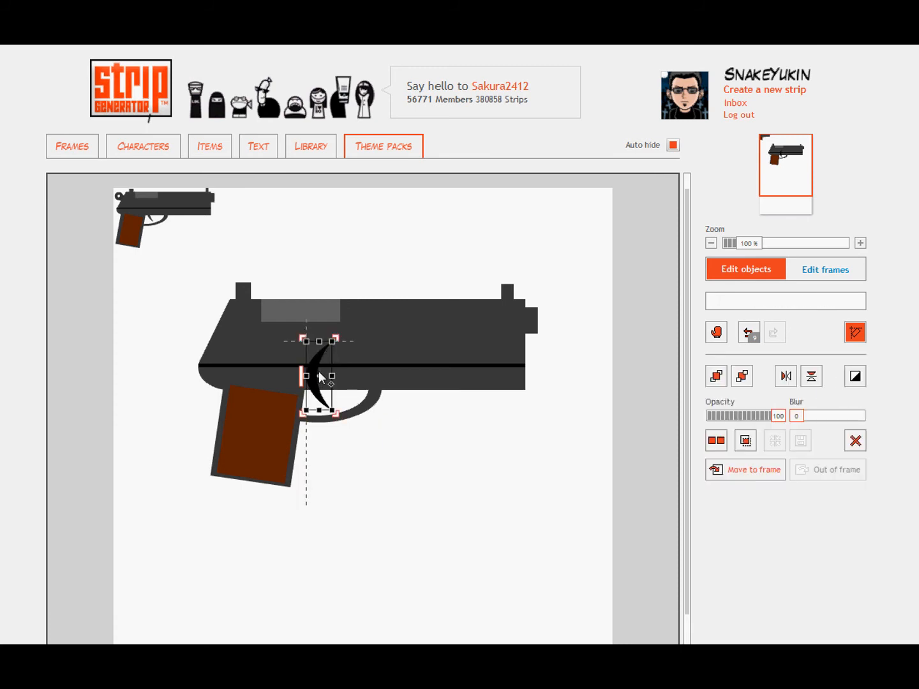
click(852, 378)
drag(777, 421, 729, 421)
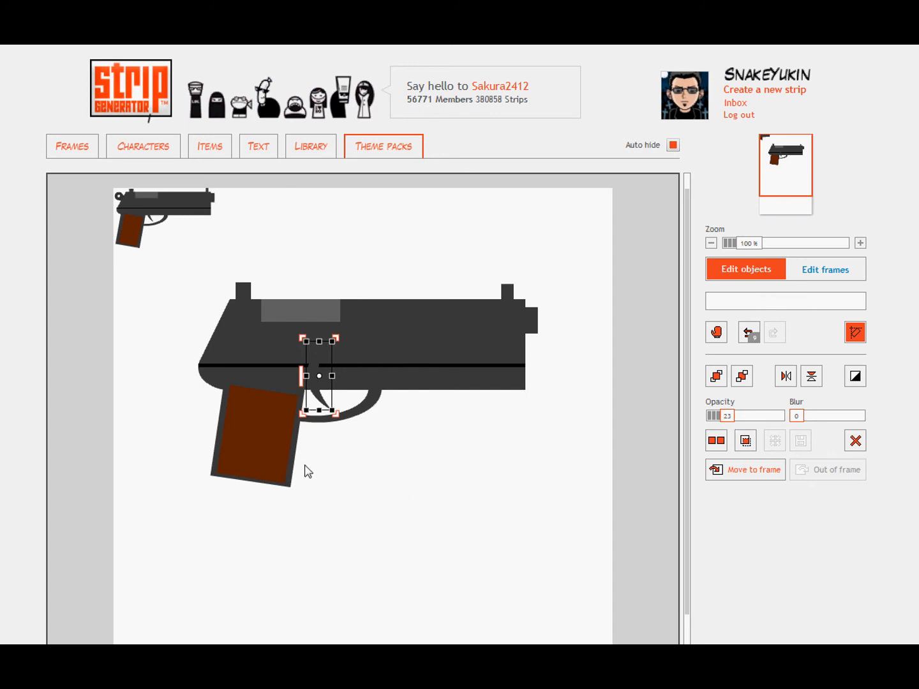
Select both trigger crescents and send them behind the body so only the lower tip shows inside the guard.
click(343, 398)
click(319, 402)
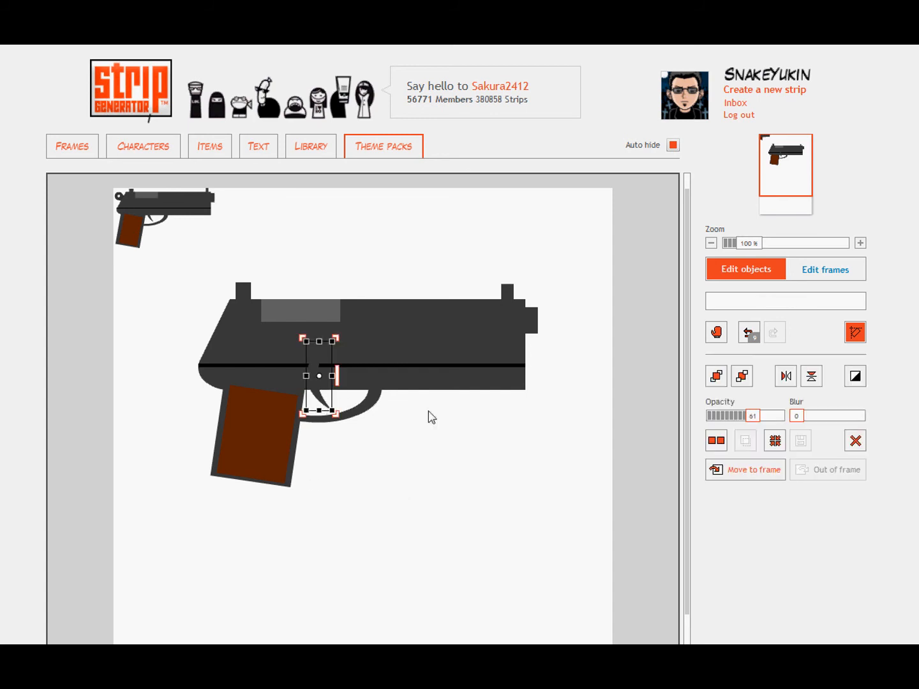
click(740, 380)
click(385, 538)
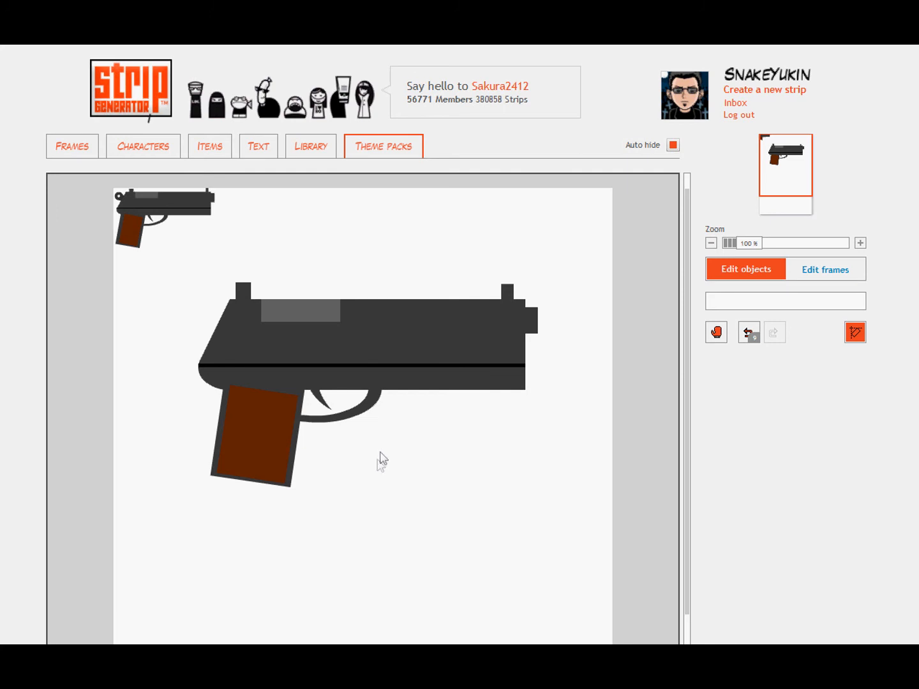
Lower the top edge of both main body rectangles by the height of the light grey panel.
click(416, 331)
drag(376, 301, 375, 323)
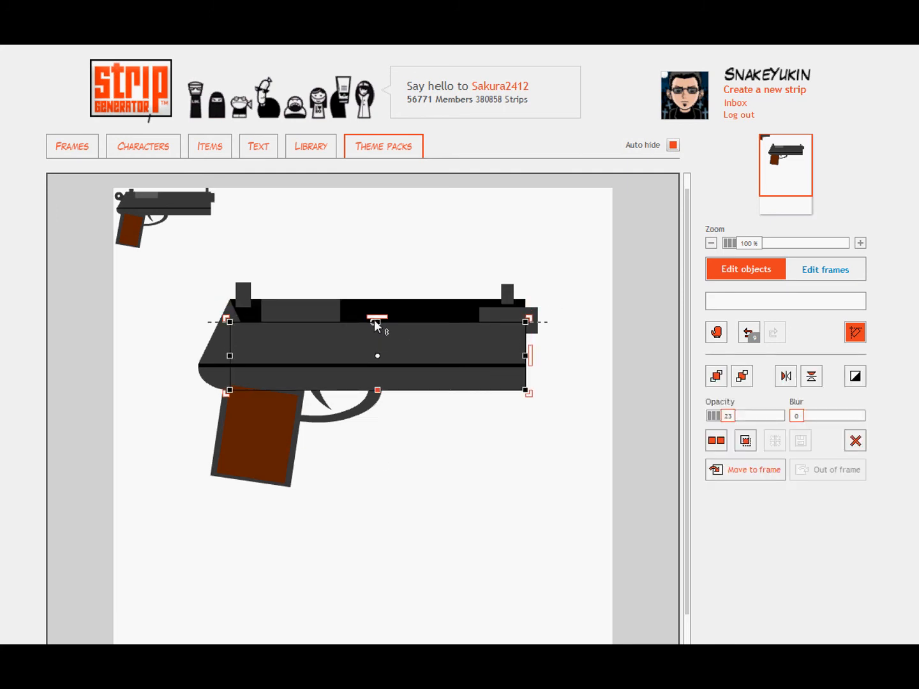
click(376, 304)
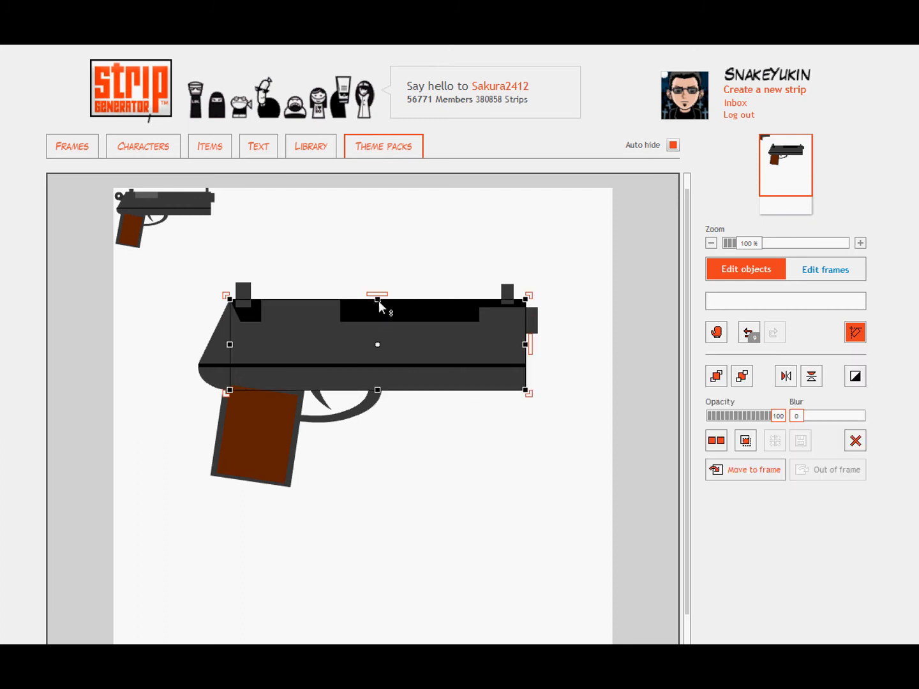
drag(379, 301, 378, 325)
Move the light grey panel down to sit flush with the body's lowered top edge.
click(315, 315)
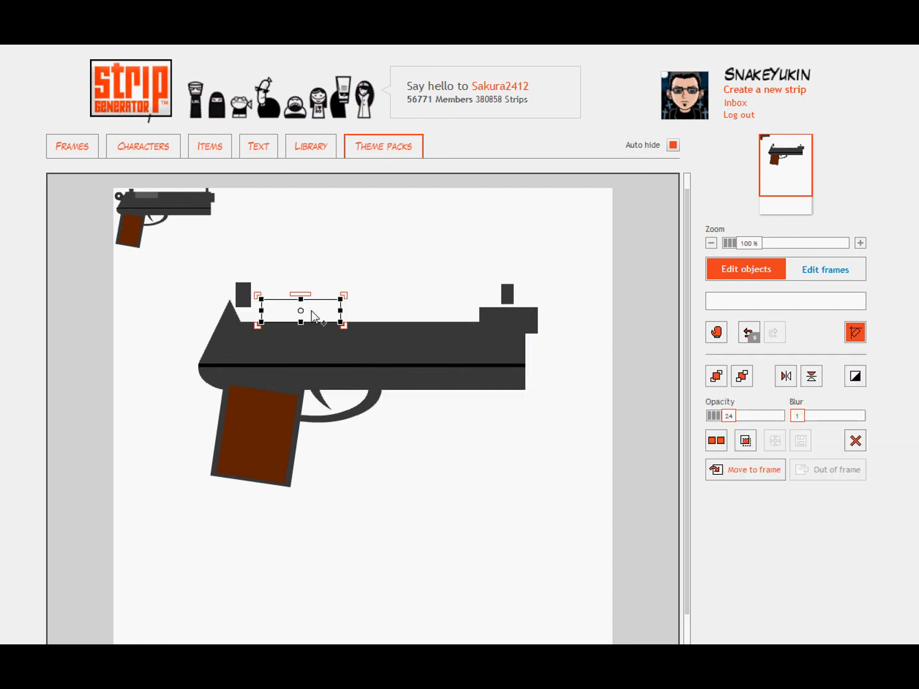
drag(314, 315, 313, 338)
click(306, 316)
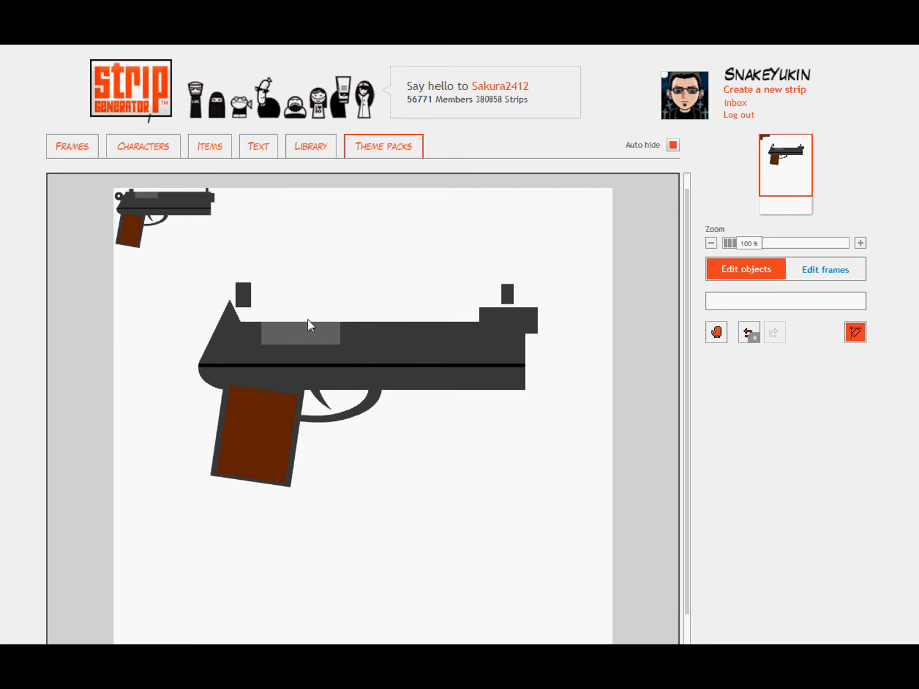
Squash both rear triangle layers down to the body's top edge and trim the black line's rear end to the slant.
click(221, 318)
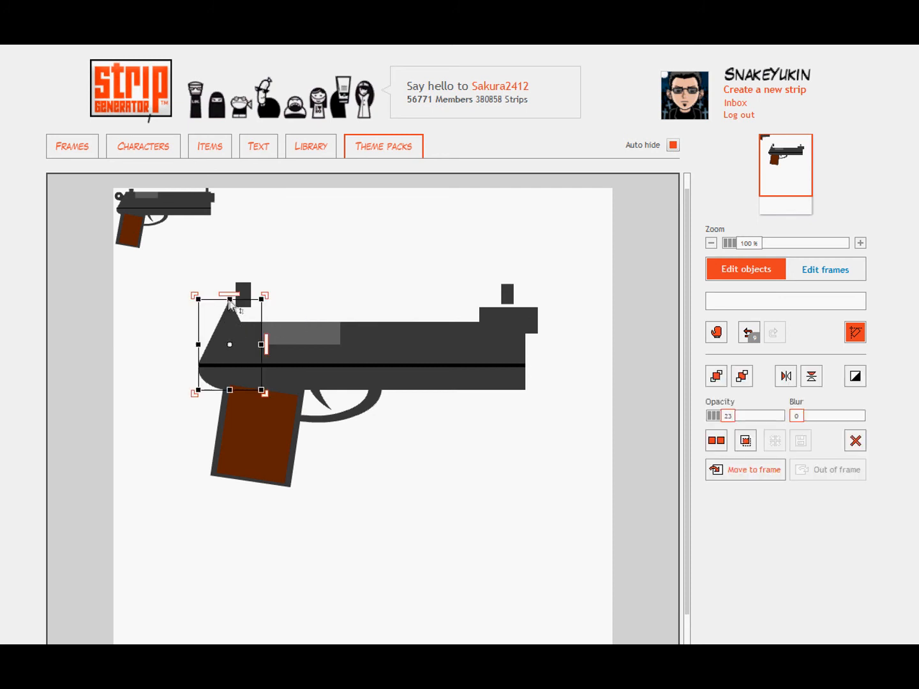
drag(230, 295, 229, 323)
click(267, 305)
click(232, 310)
click(273, 298)
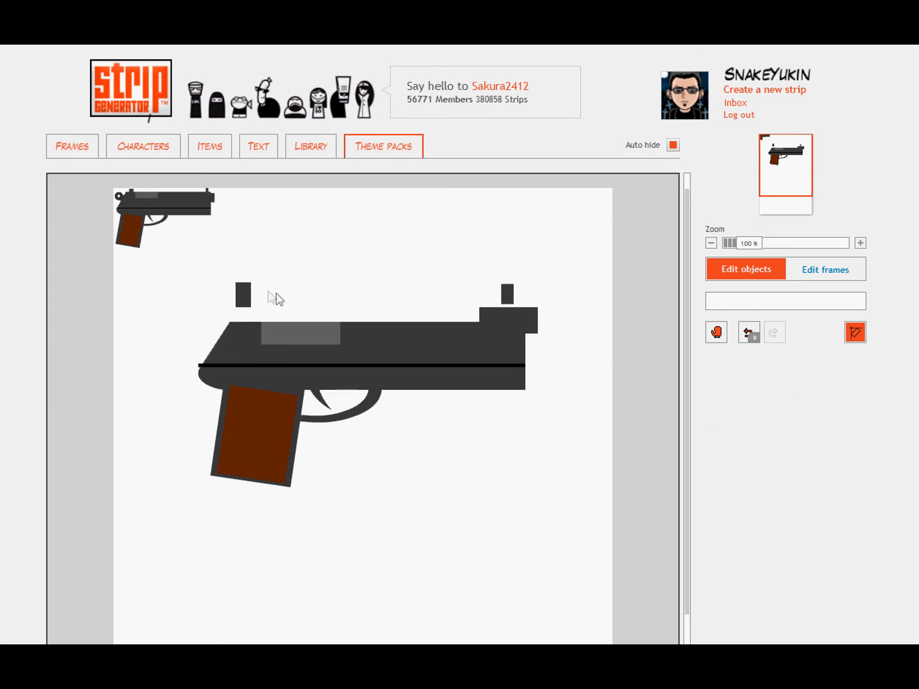
click(203, 367)
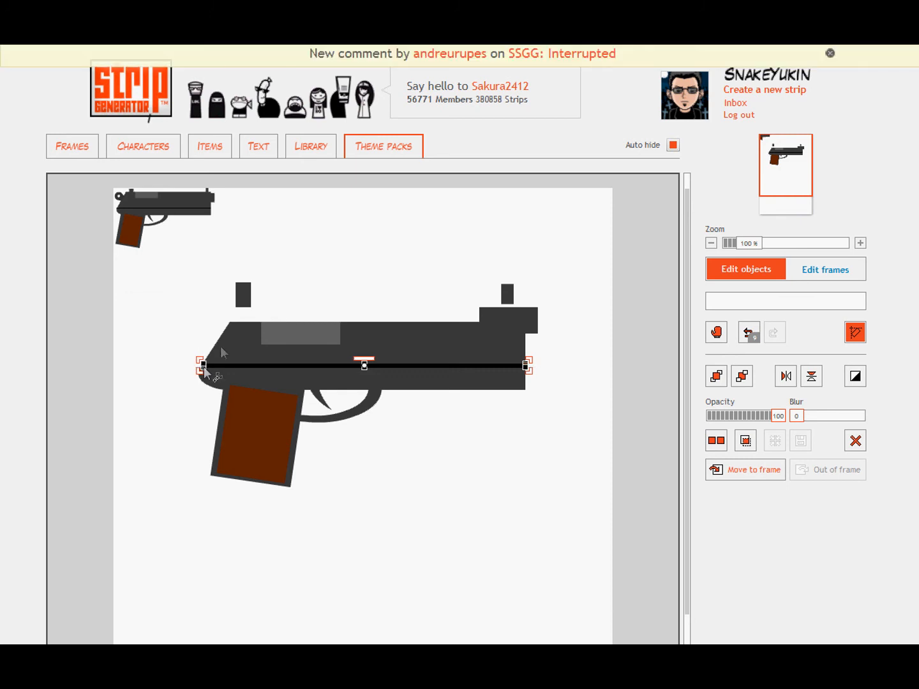
click(364, 252)
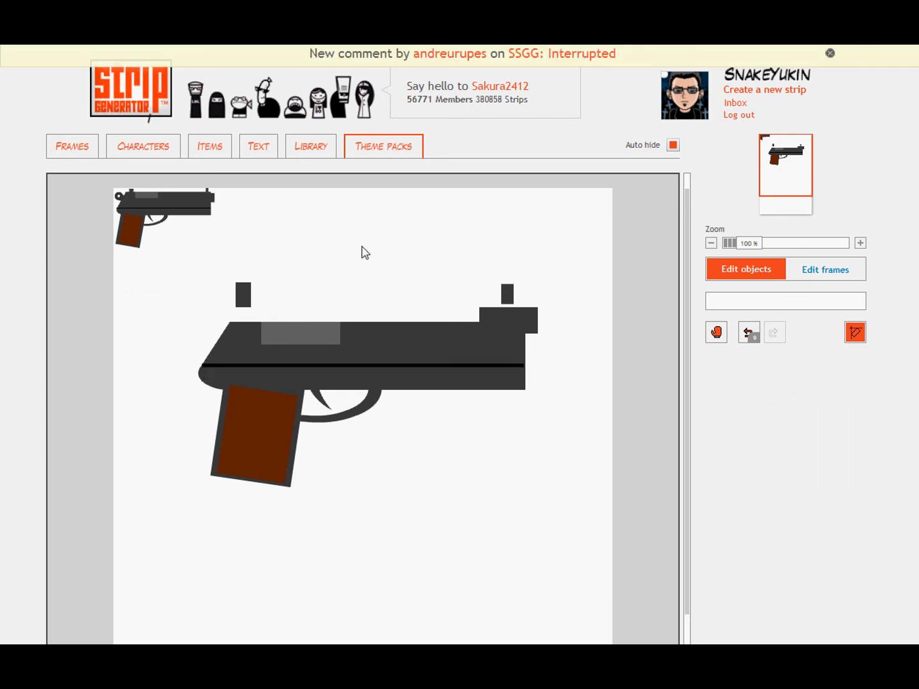
Move the rear sight, front sight and muzzle block down to fit the lowered body.
click(249, 301)
drag(254, 309, 246, 323)
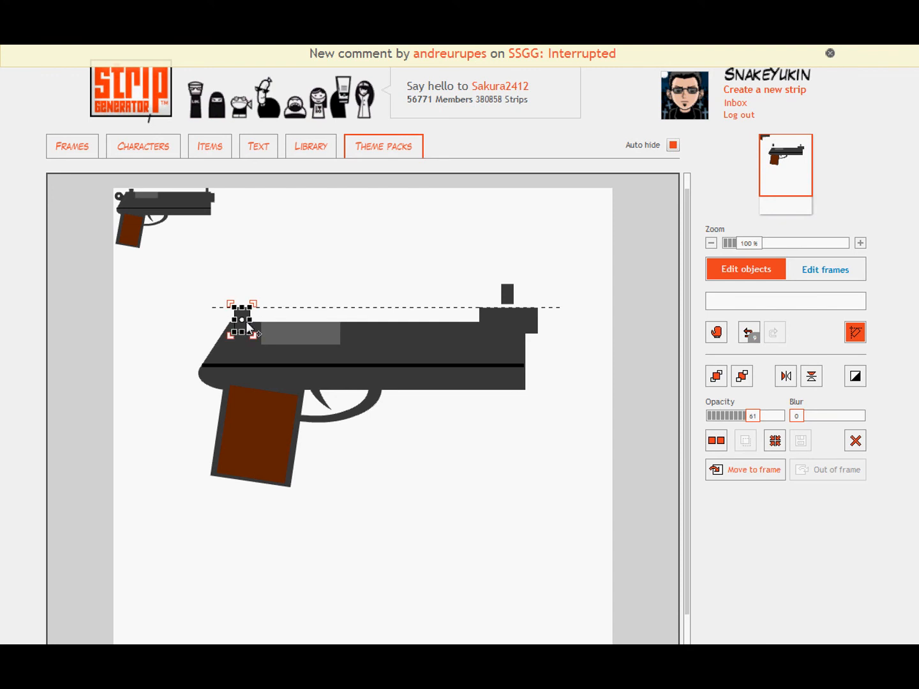
drag(538, 273, 514, 337)
key(Up)
key(Up)
key(Up)
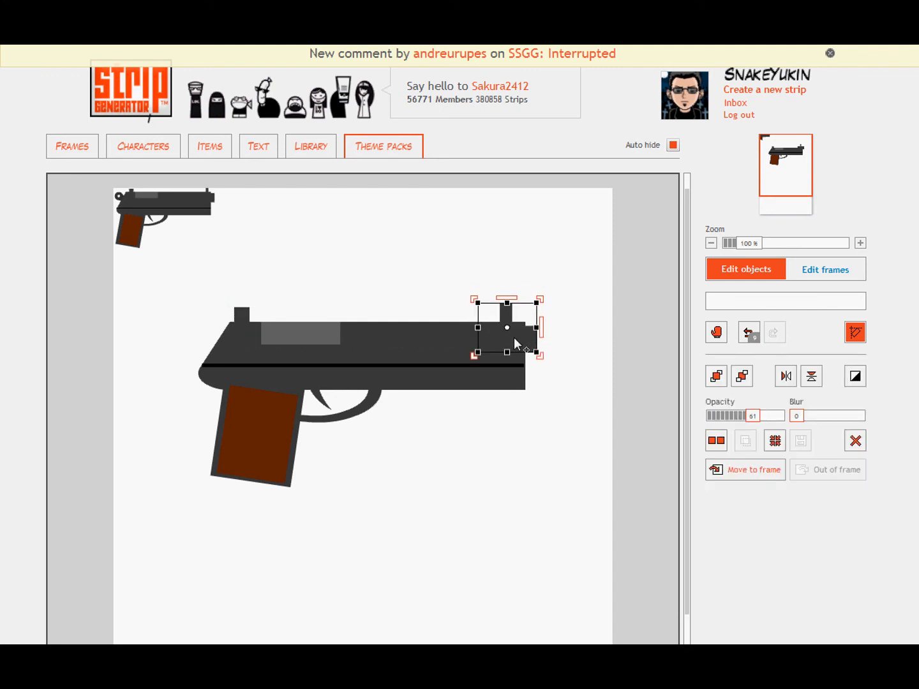
click(560, 339)
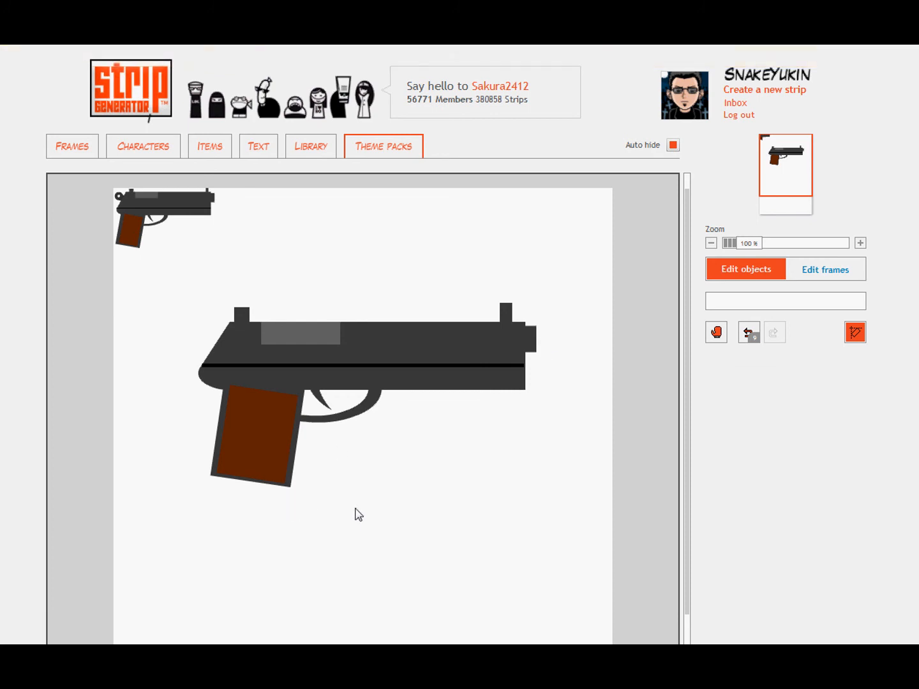
Shift the grip, trigger and trigger guard together slightly towards the rear of the pistol.
drag(360, 515, 206, 406)
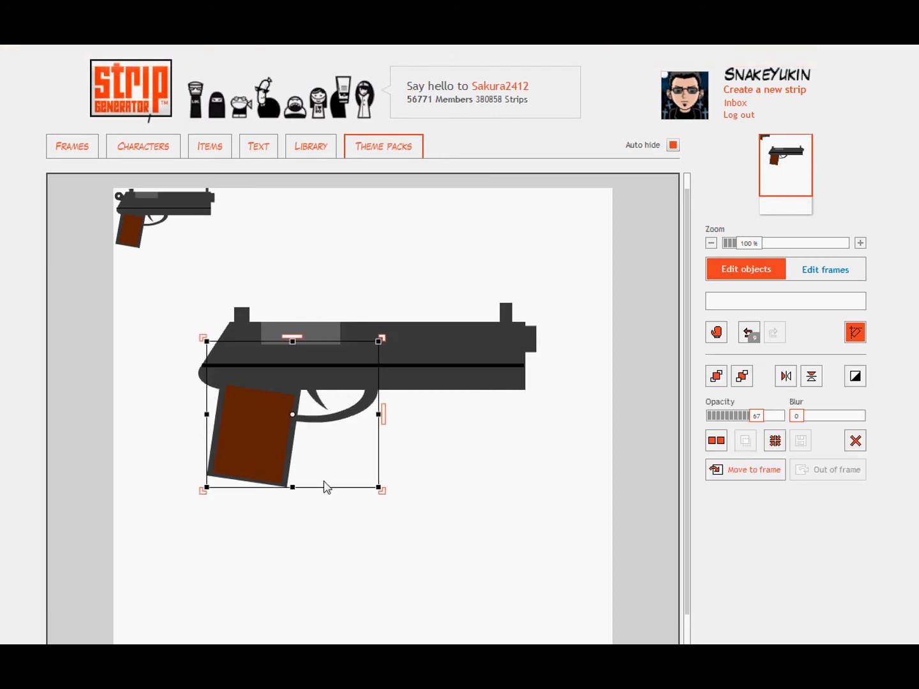
click(335, 497)
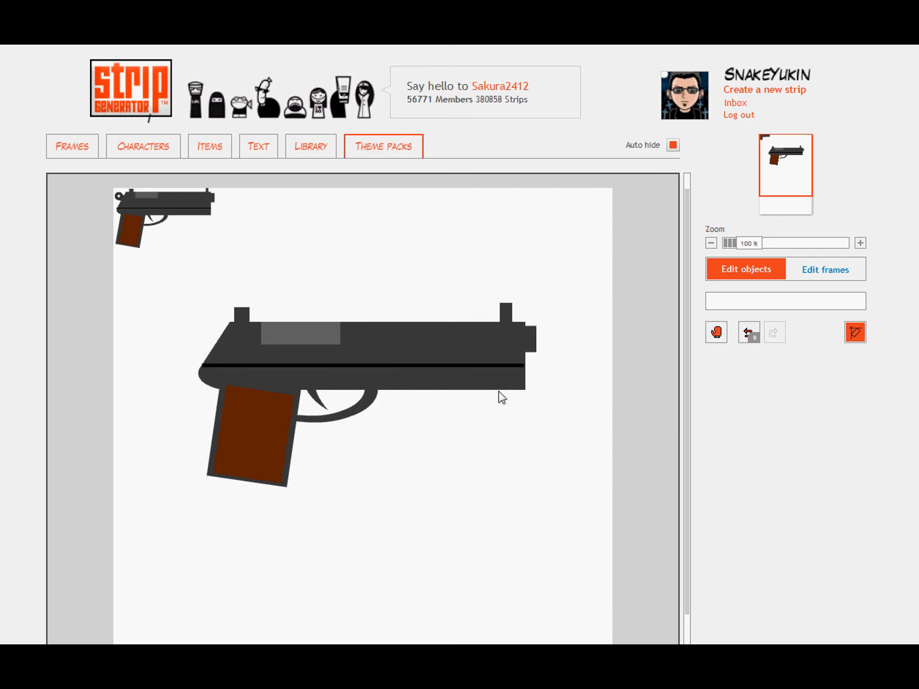
Shorten both main body rectangles from the muzzle end by about a third and trim the black line to match.
click(491, 351)
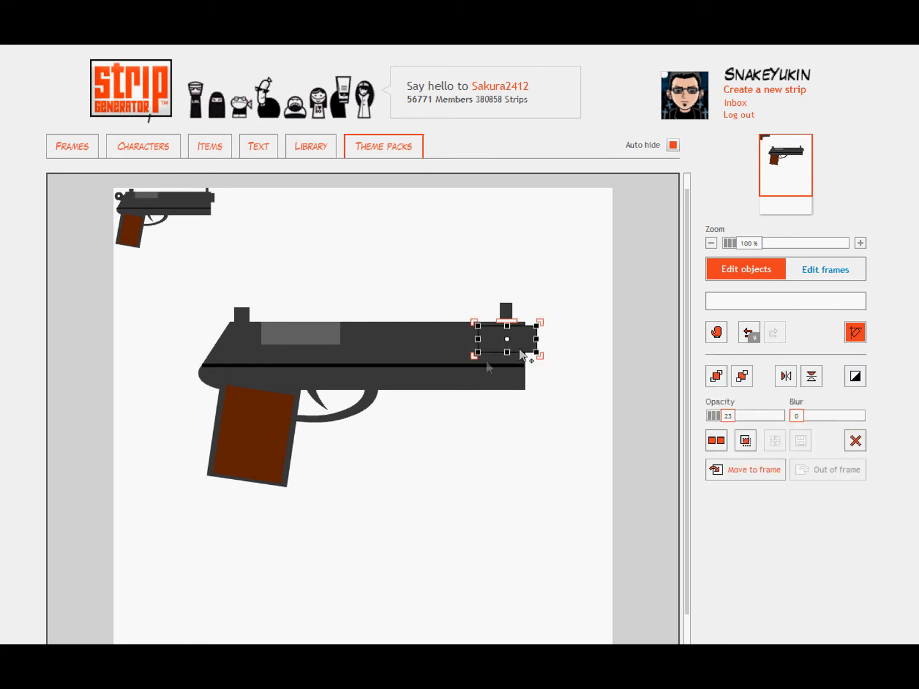
click(449, 353)
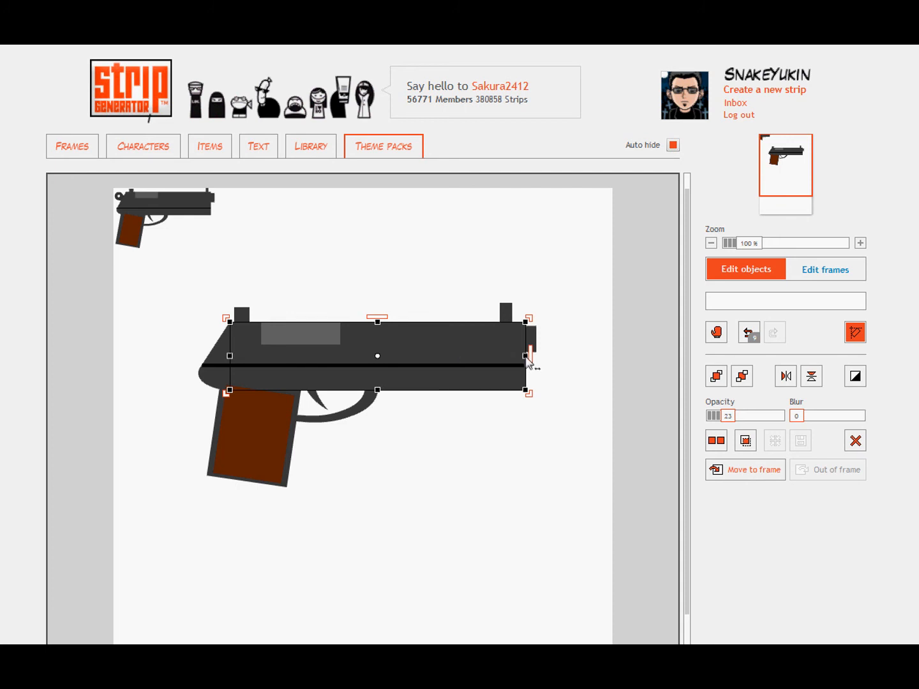
drag(525, 357, 427, 356)
click(451, 341)
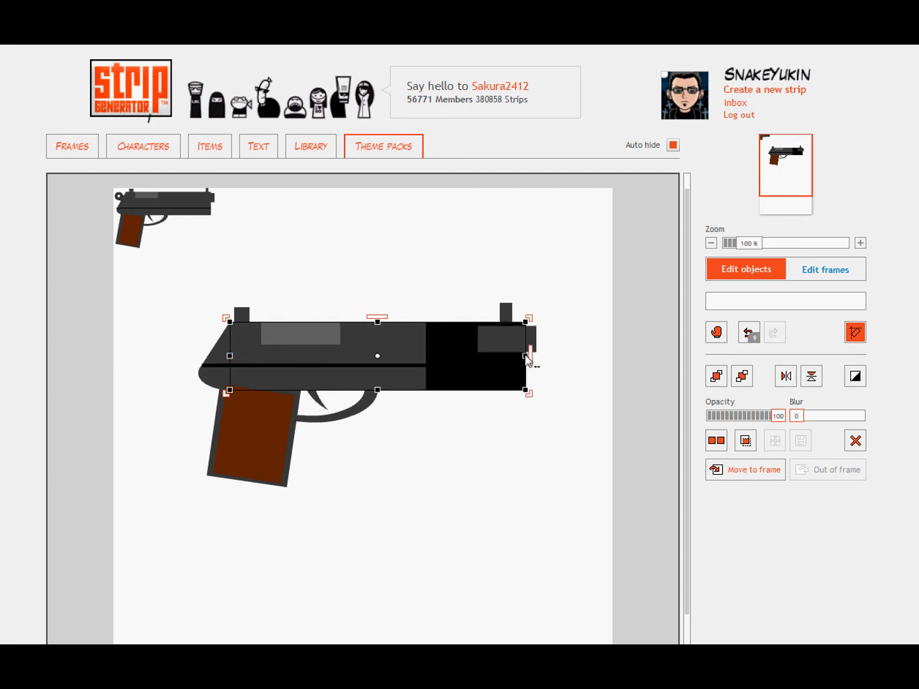
drag(526, 359, 428, 361)
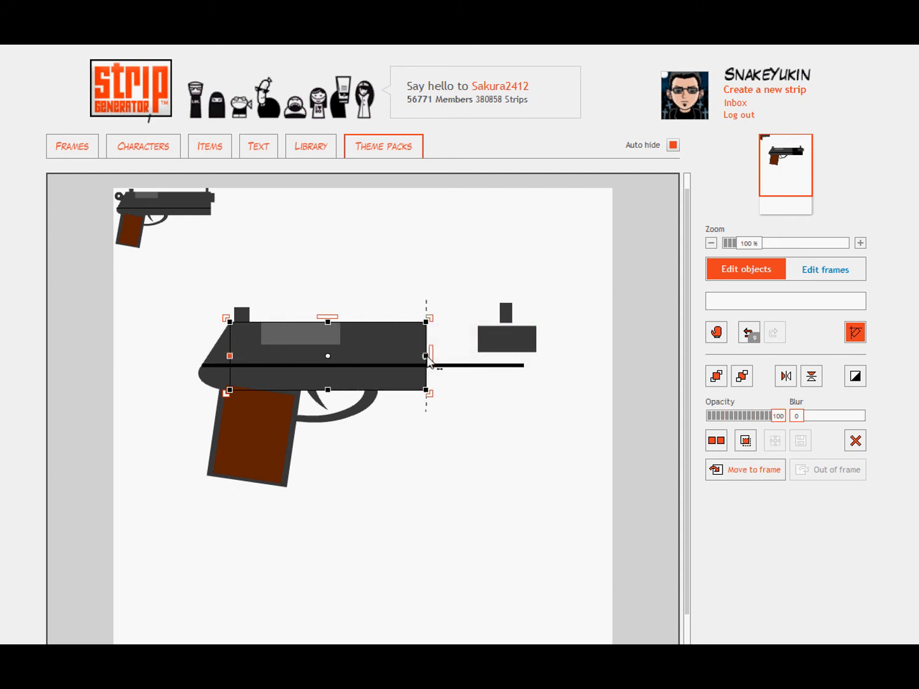
click(463, 366)
drag(525, 366, 429, 368)
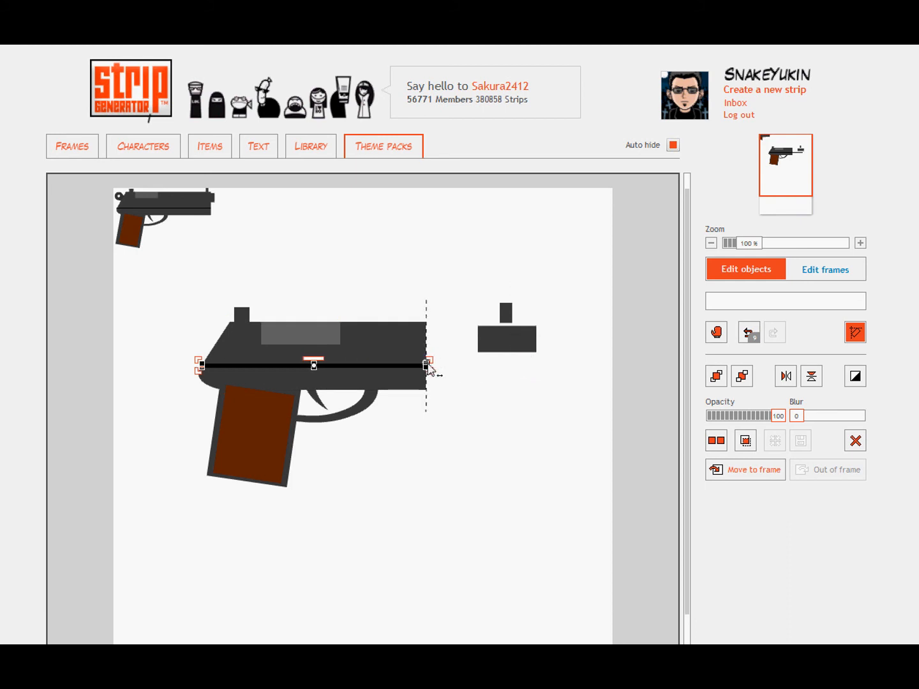
Stretch both muzzle block layers rearwards until they meet the shortened body, forming a long exposed barrel.
click(504, 340)
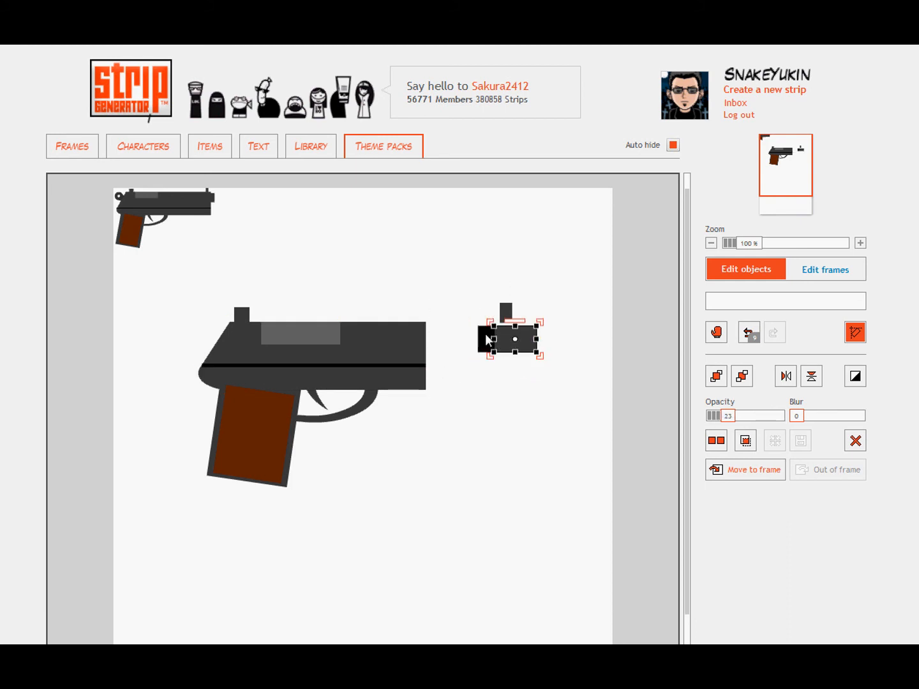
click(486, 337)
drag(477, 341, 456, 342)
click(502, 340)
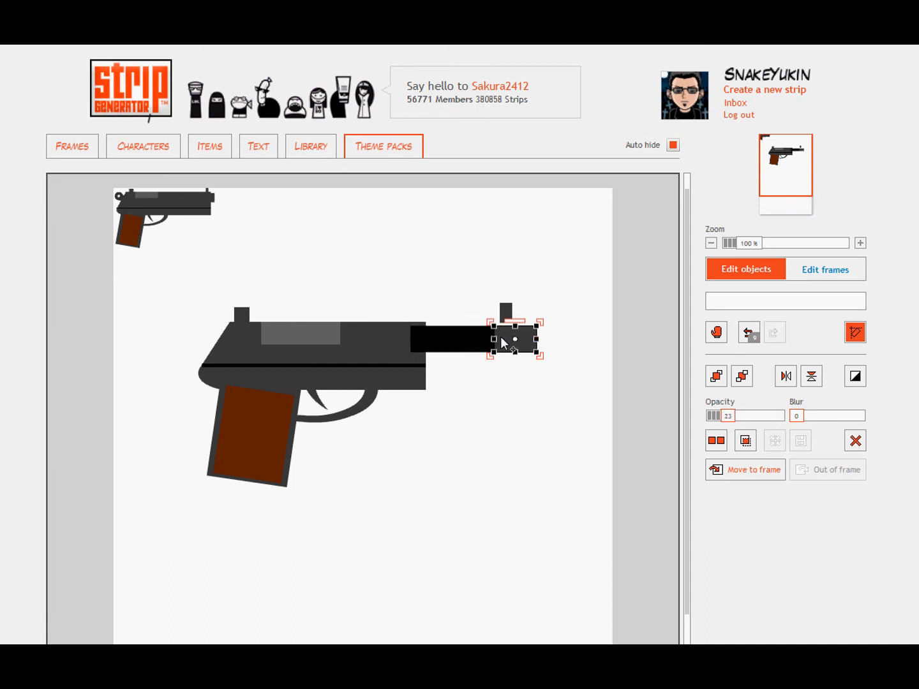
drag(493, 339, 405, 339)
click(459, 310)
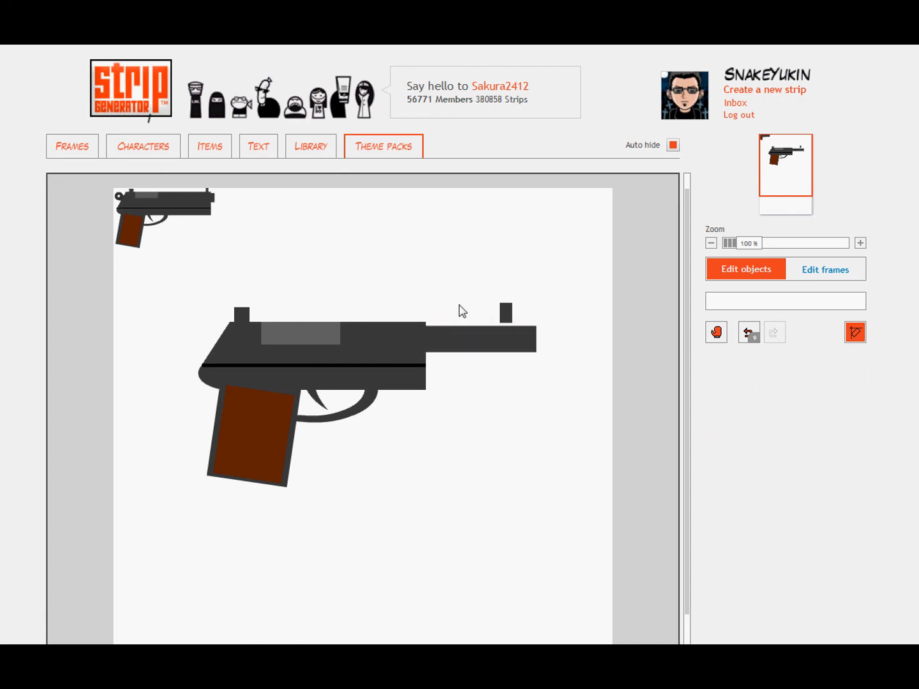
Move the front sight back from above the barrel onto the top edge of the body's front end.
click(506, 314)
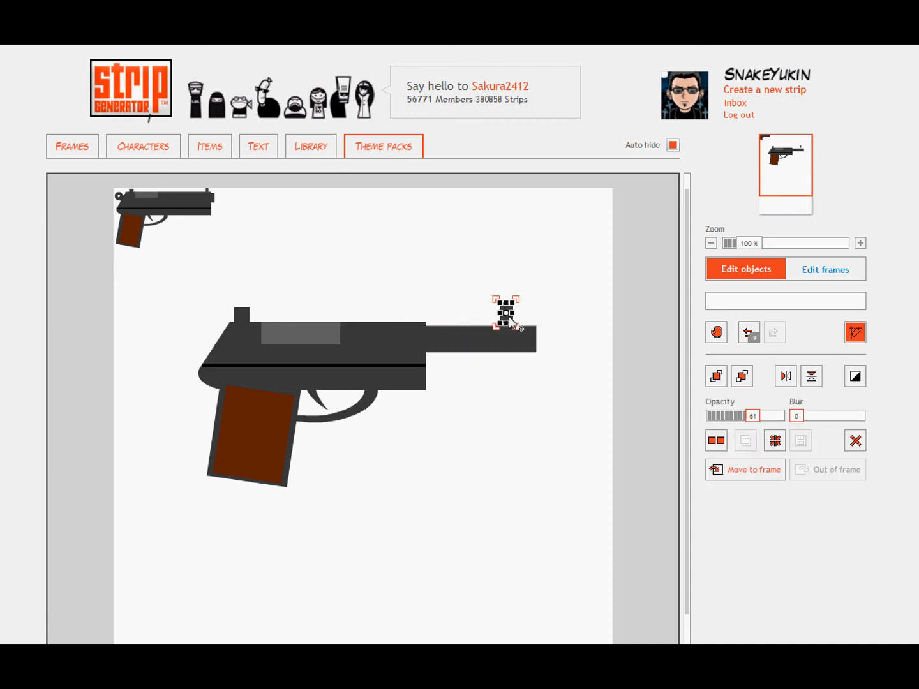
drag(514, 324, 420, 326)
click(470, 300)
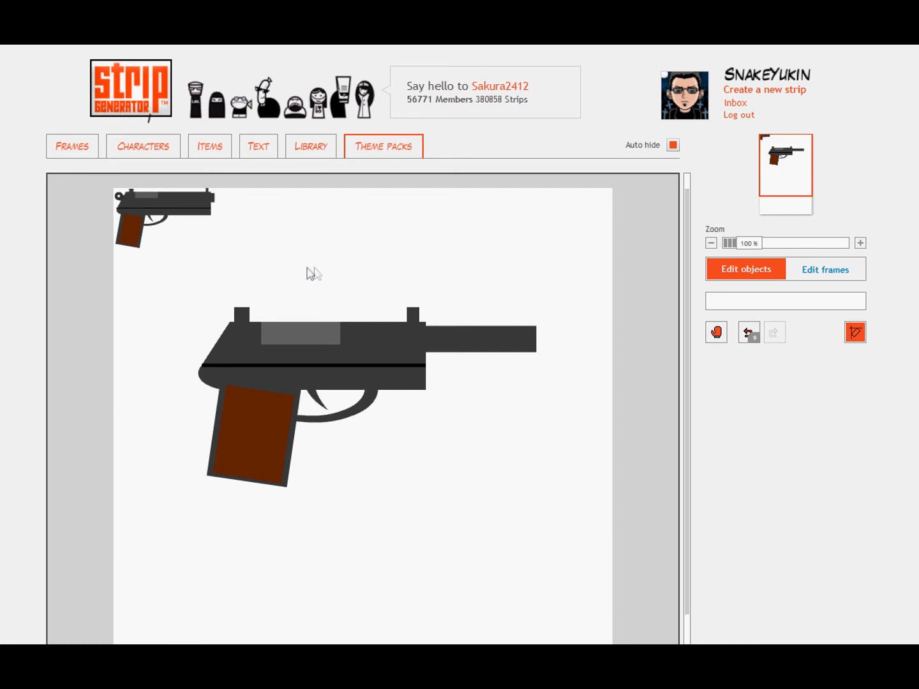
Move all parts of the large pistol together up to the canvas's top edge and slightly towards the muzzle side.
drag(584, 298, 151, 496)
drag(268, 446, 295, 348)
click(379, 461)
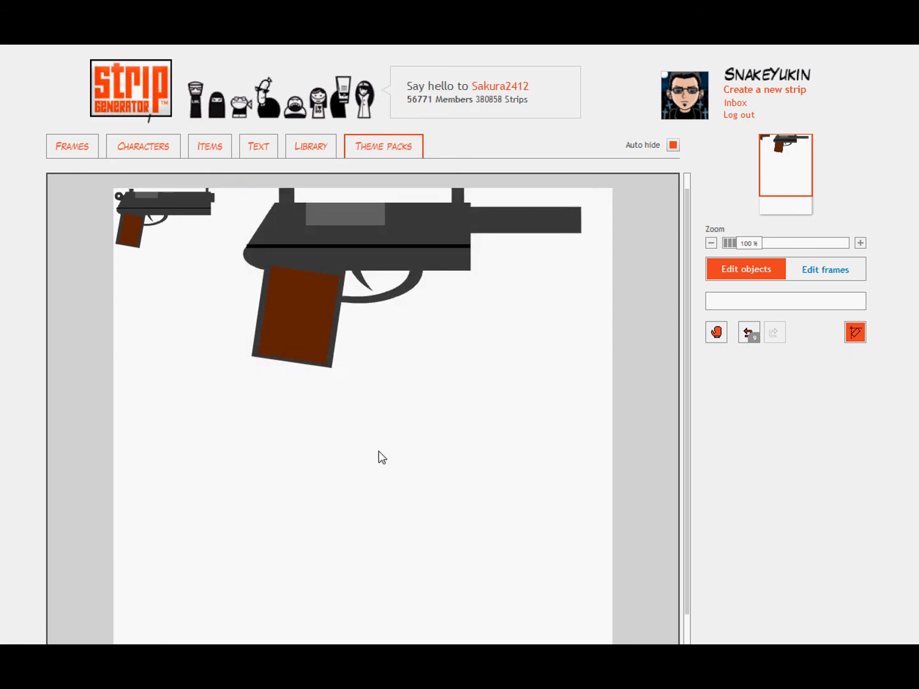
Place the saved two-pistol element from the personal library below the drawing to examine it, and delete it.
click(311, 147)
mouse_move(336, 245)
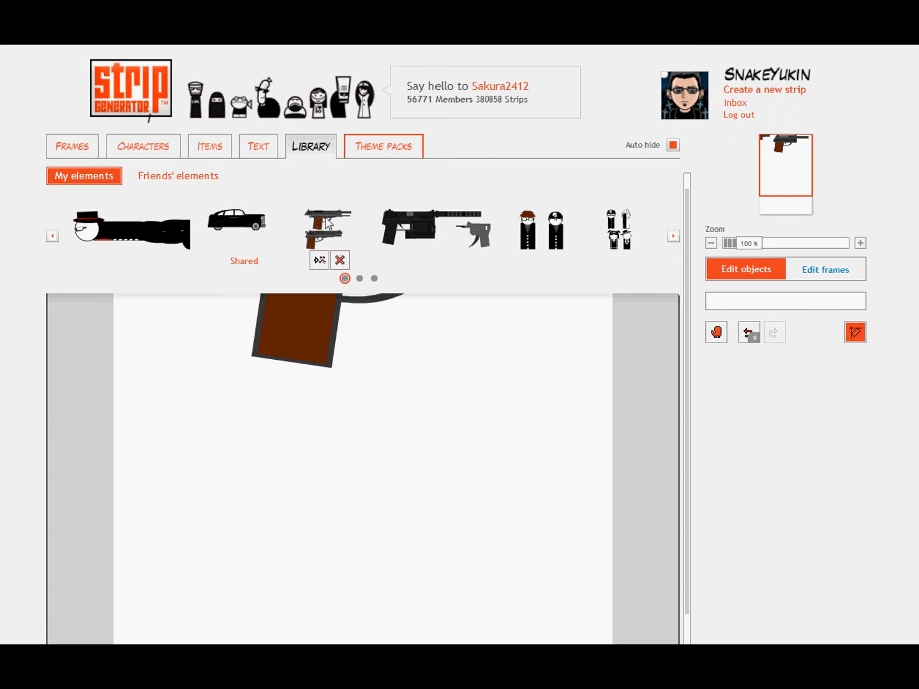
click(329, 225)
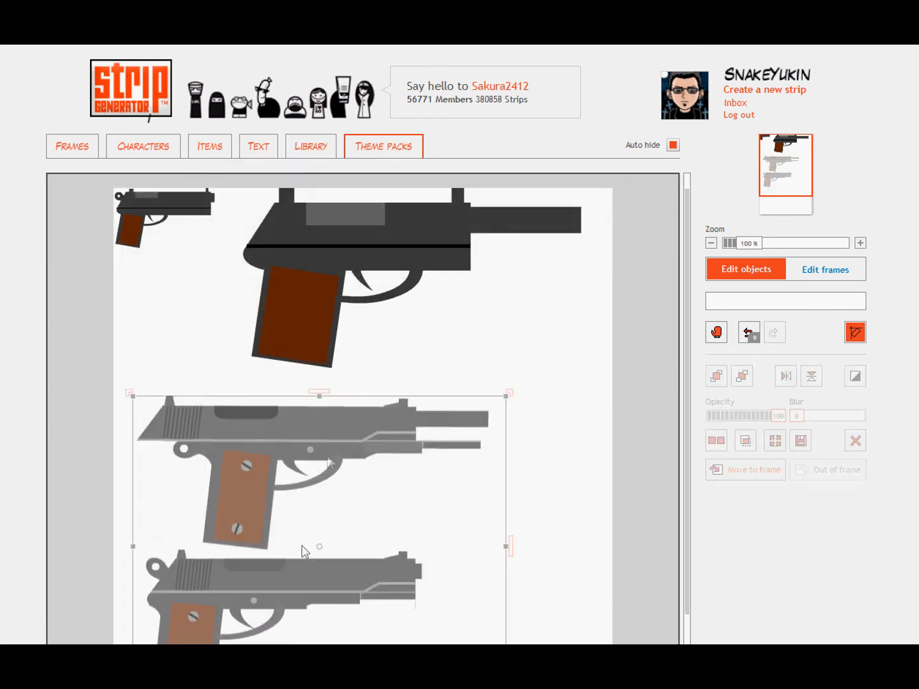
drag(262, 469, 259, 377)
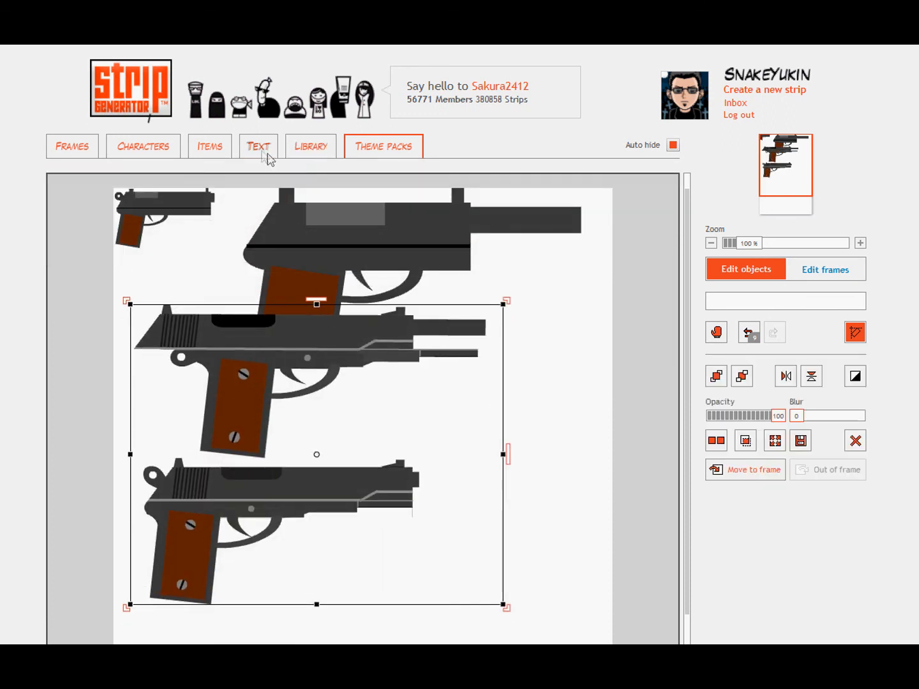
key(Delete)
Place the saved drum-magazine gun and shotgun element from the library's second page below the pistol, and delete it.
click(309, 147)
mouse_move(338, 265)
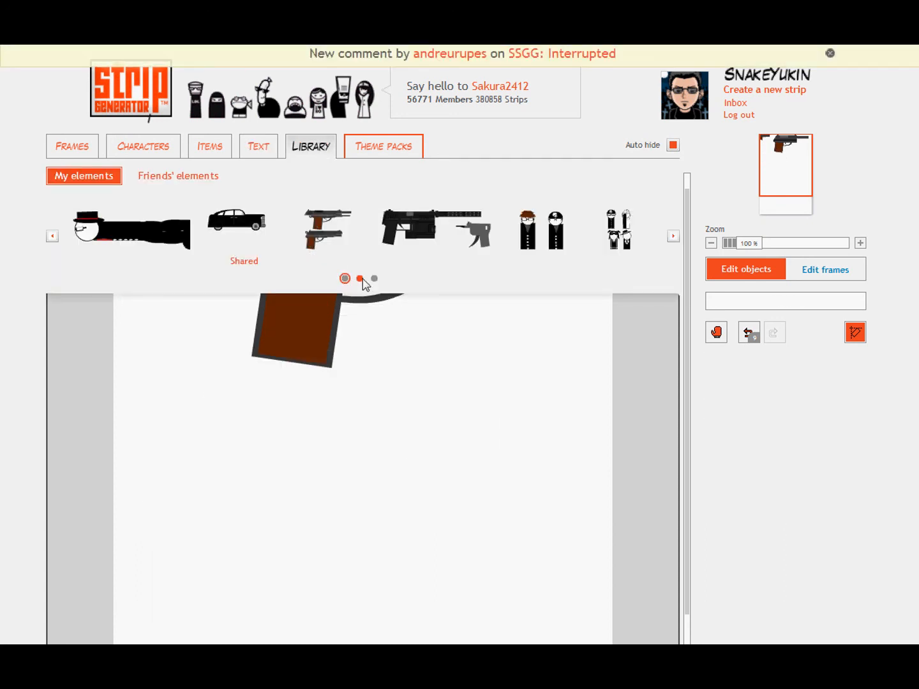
click(359, 278)
click(293, 230)
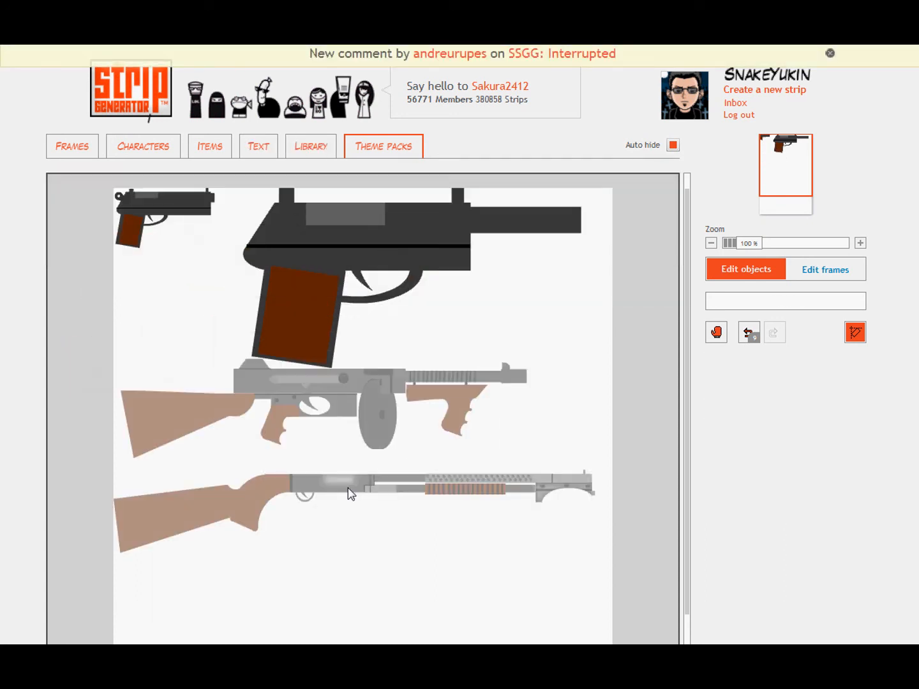
drag(367, 463, 367, 416)
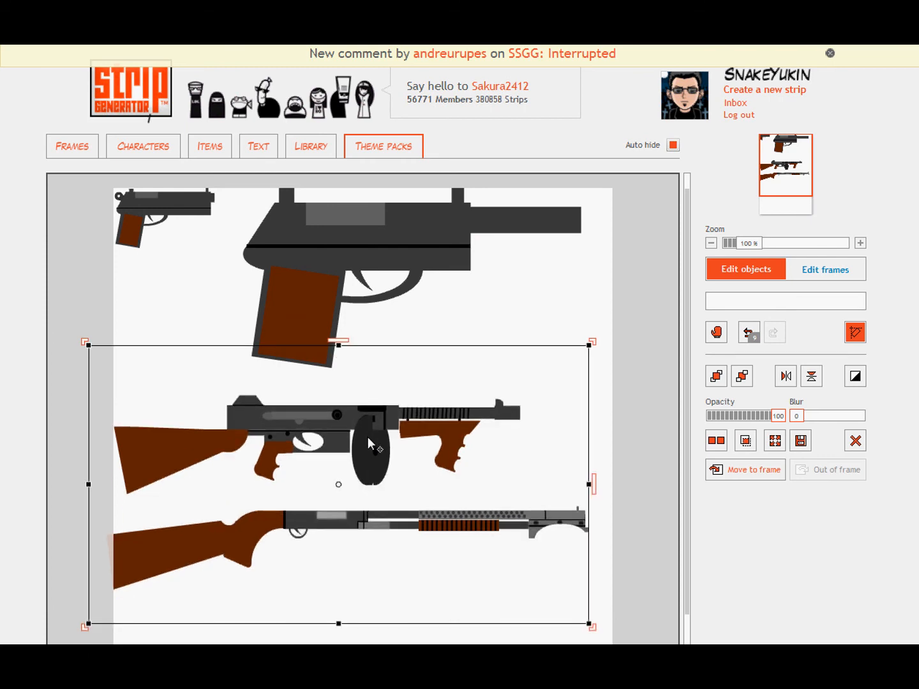
key(Delete)
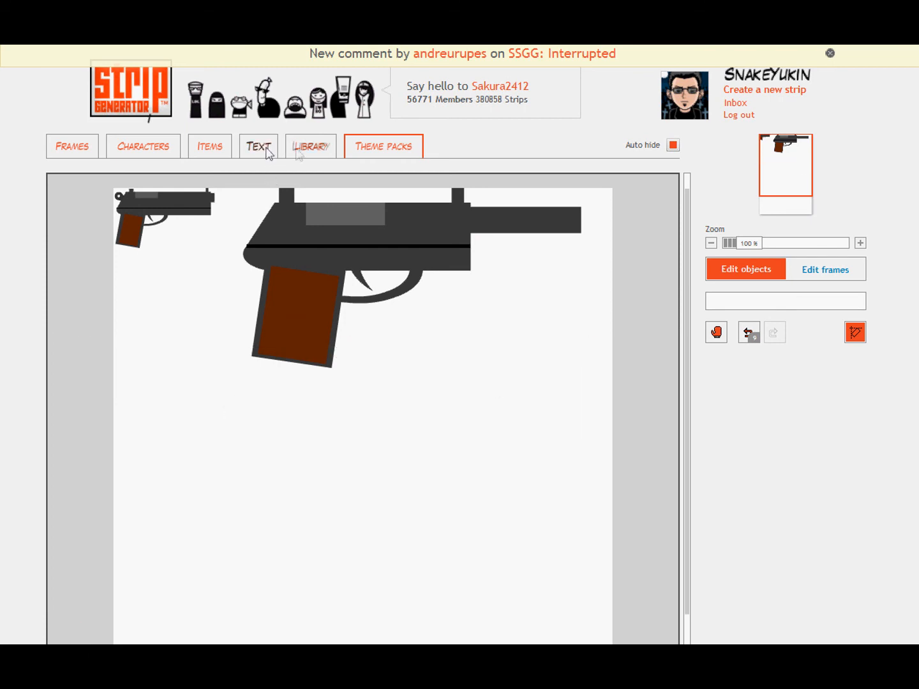
Place the saved scoped rifle and pistol element from the library below the drawing, and delete it.
click(310, 147)
click(384, 227)
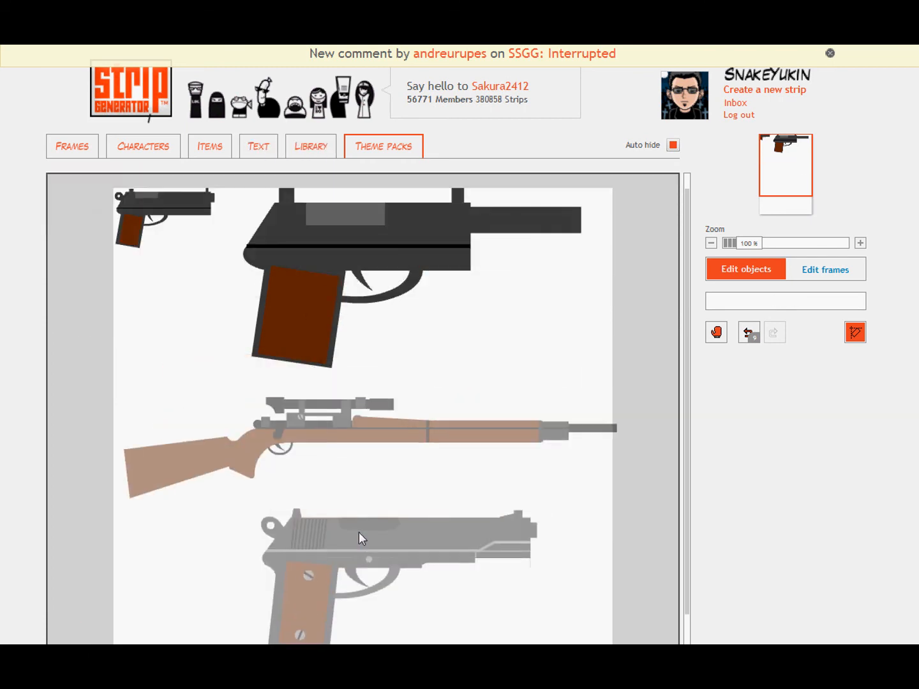
click(456, 396)
click(341, 557)
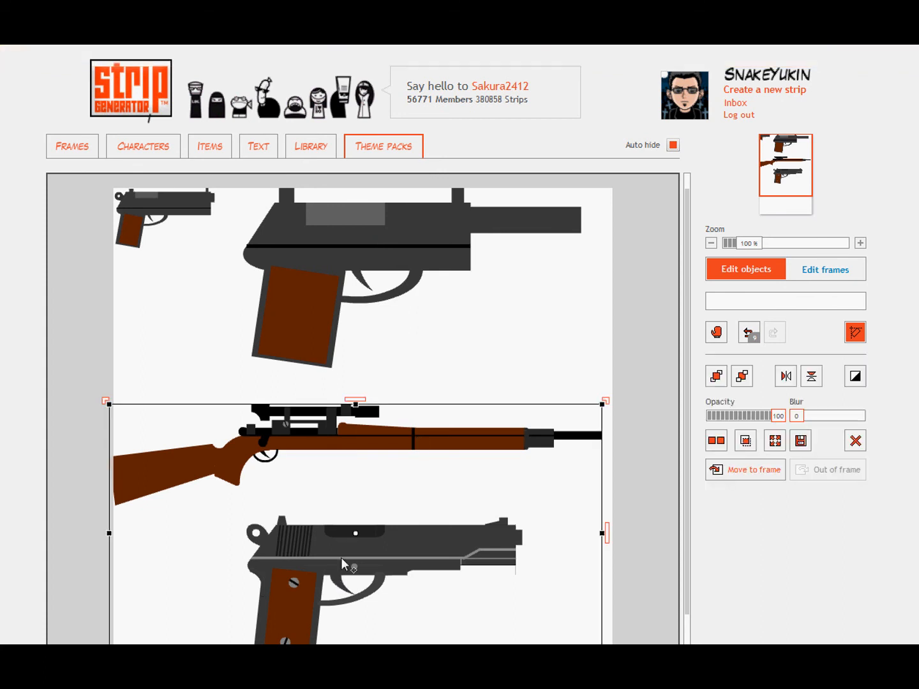
key(Delete)
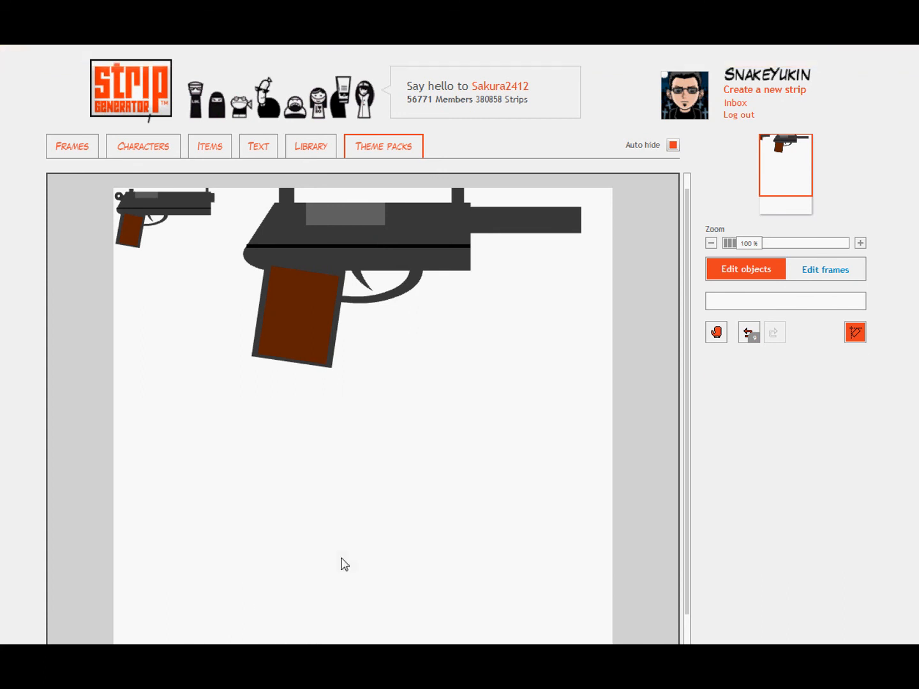